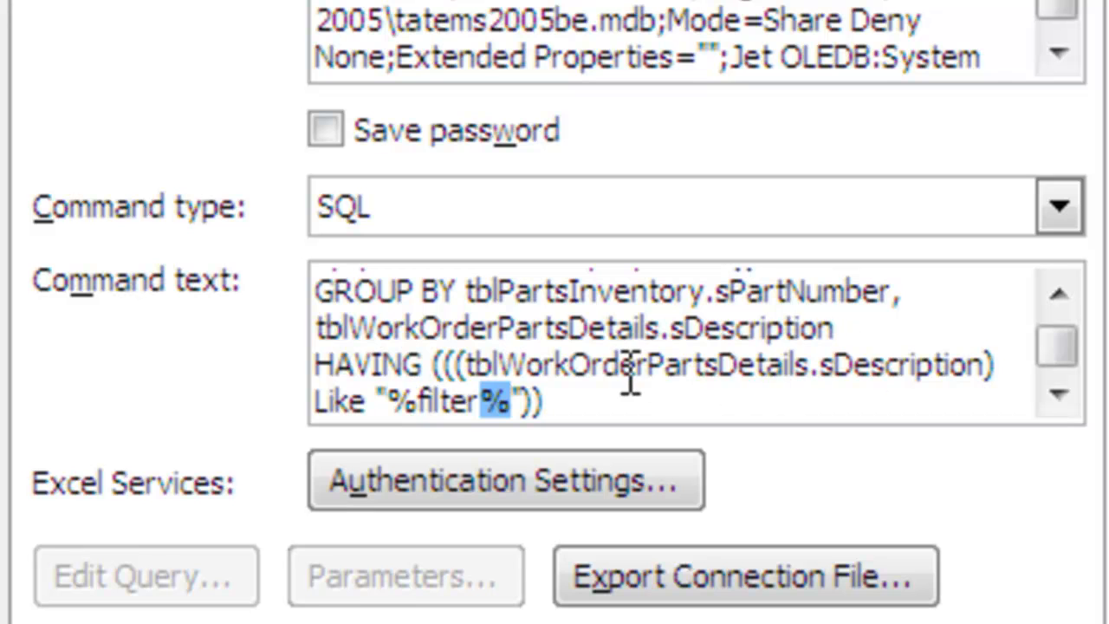
# Replace "filter" with "brake" in the SQL command text's description criterion, making it Like "%brake%", and apply the change
pyautogui.click(445, 397)
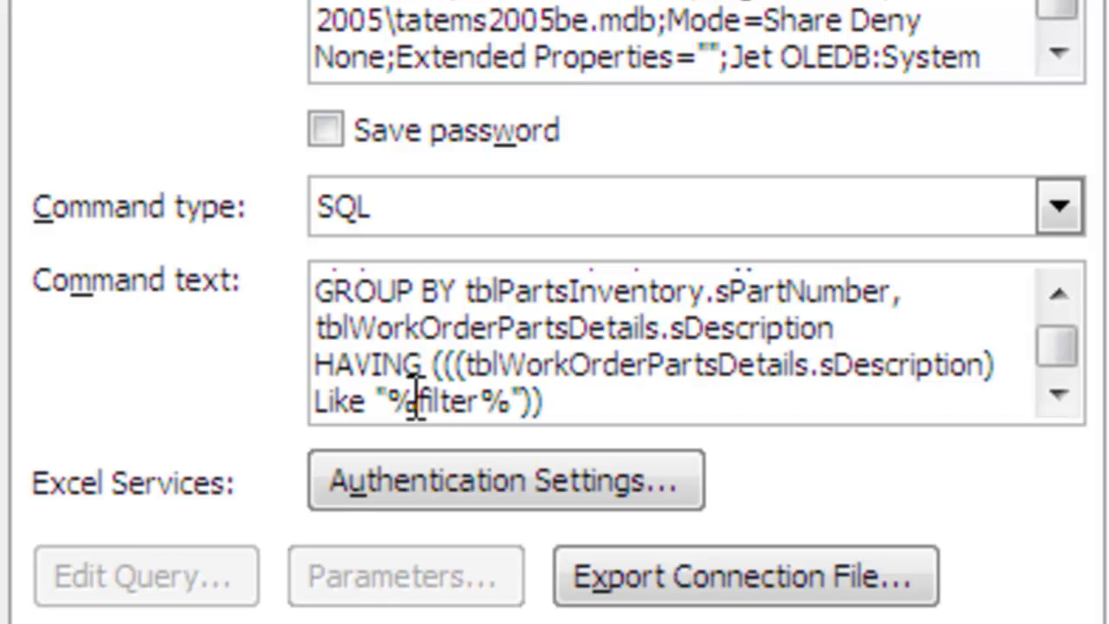
pyautogui.moveTo(419, 397); pyautogui.dragTo(483, 386)
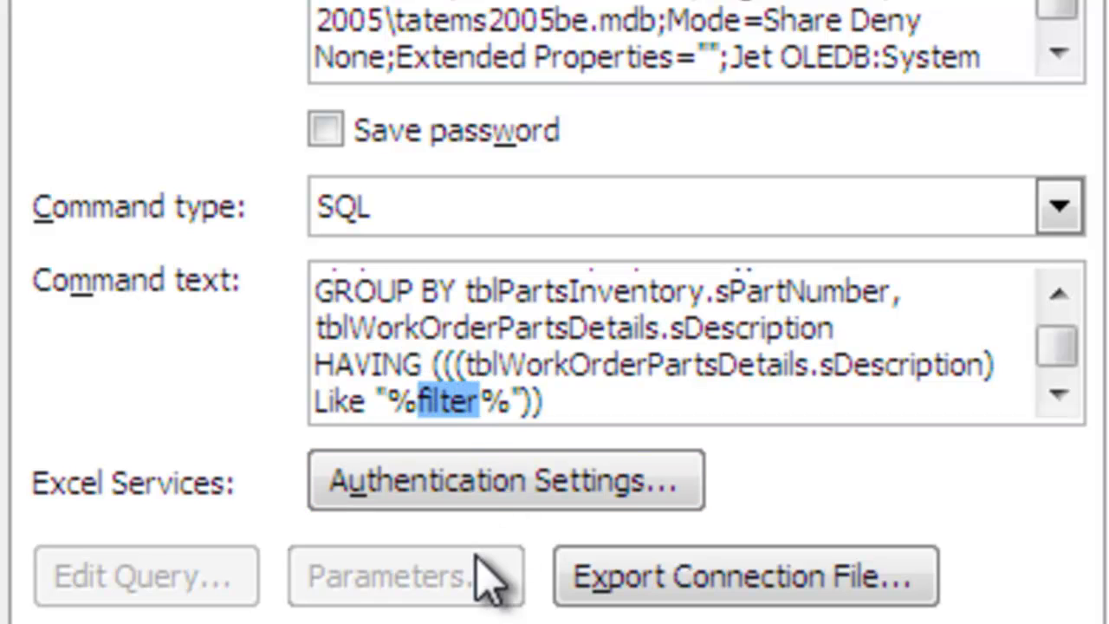
pyautogui.write('brage')
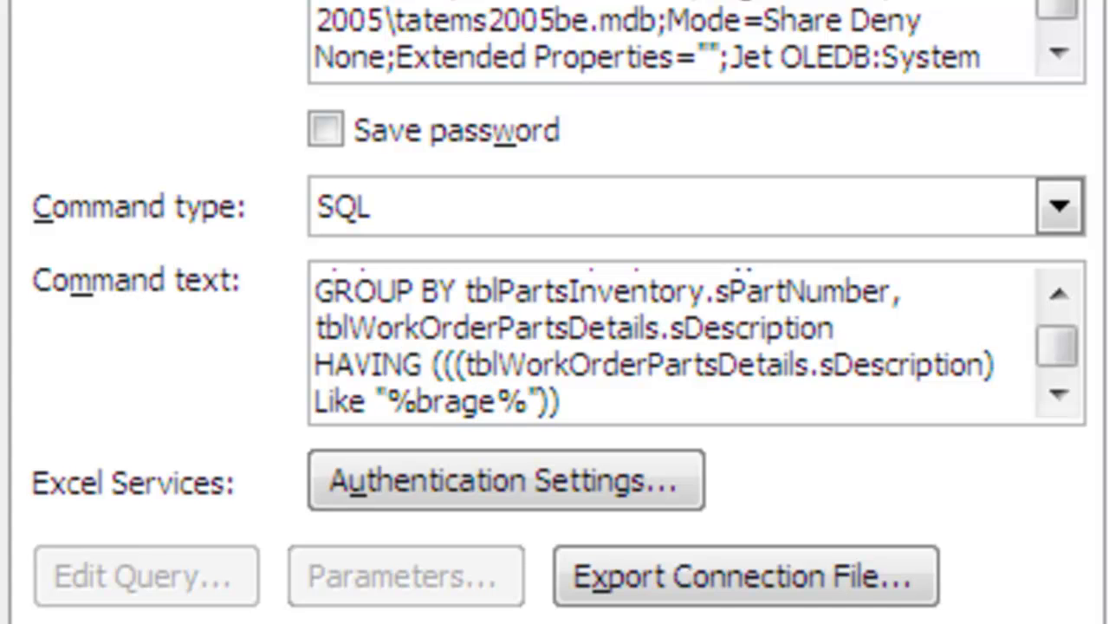
pyautogui.press('BackSpace')
pyautogui.press('BackSpace')
pyautogui.write('ke')
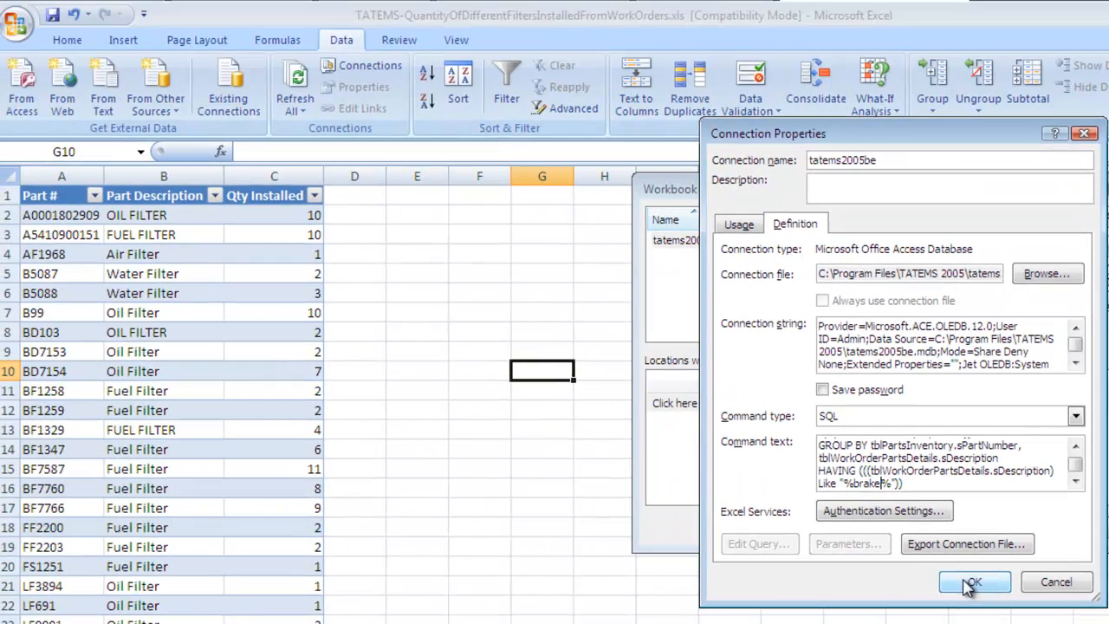
pyautogui.click(871, 620)
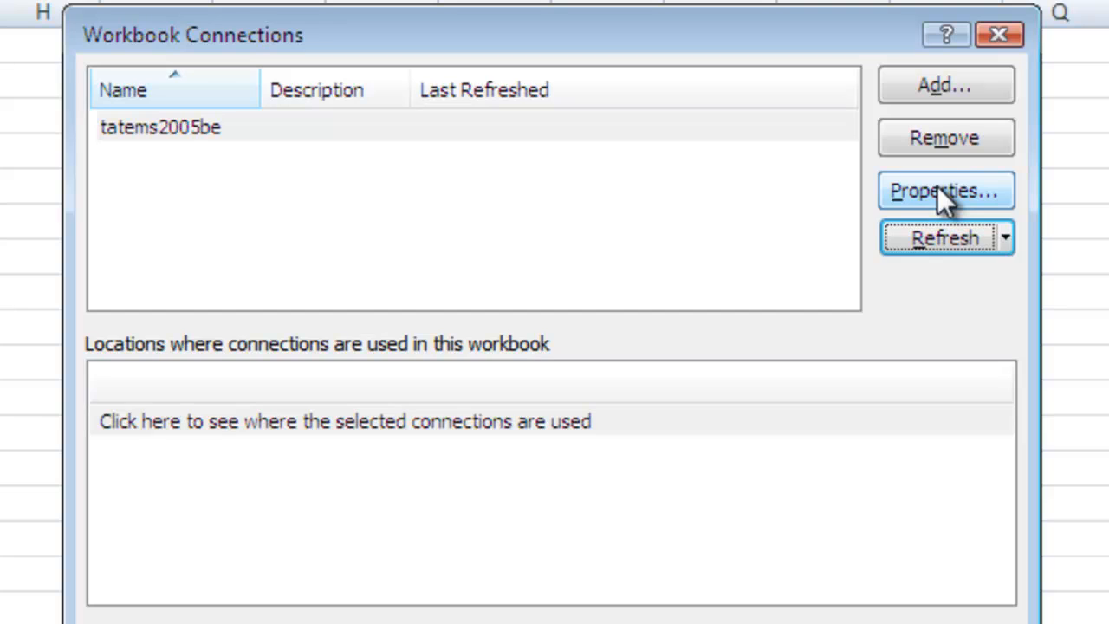
# Change the description criterion in the tatems2005be connection's SQL command text to Like "%trans%" and apply it
pyautogui.click(940, 191)
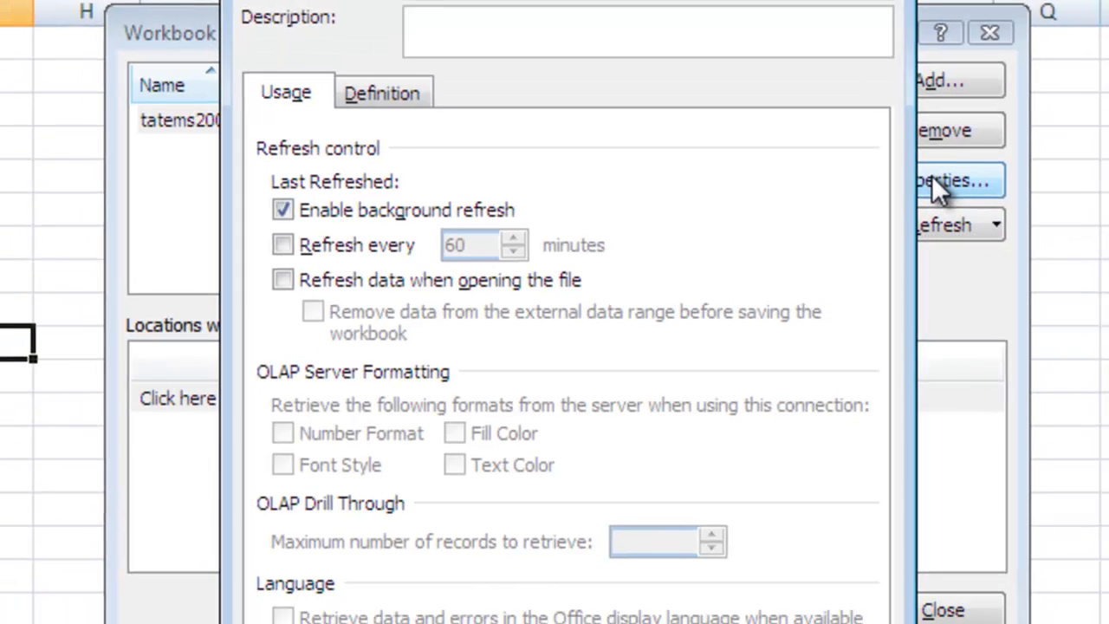
pyautogui.click(485, 82)
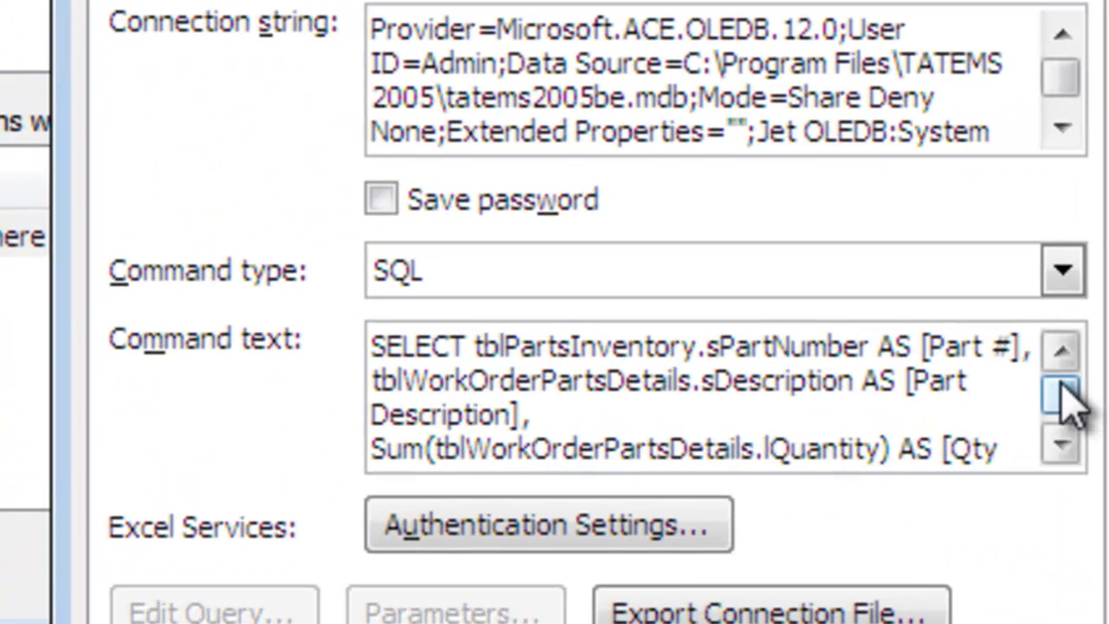
pyautogui.moveTo(947, 406); pyautogui.dragTo(948, 416)
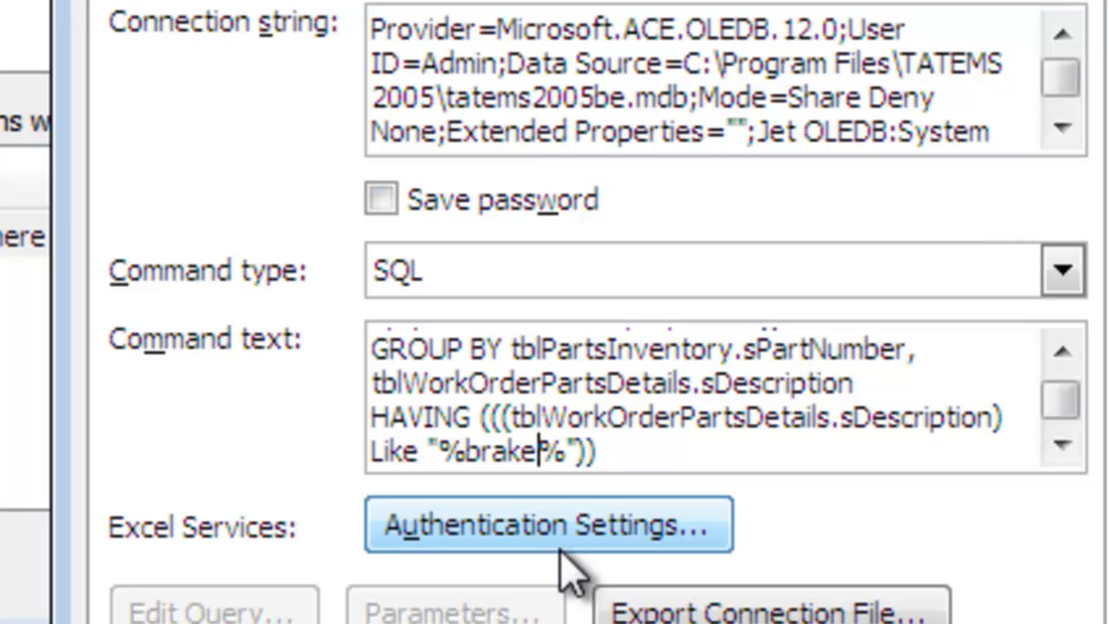
pyautogui.press('BackSpace')
pyautogui.press('BackSpace')
pyautogui.press('BackSpace')
pyautogui.press('BackSpace')
pyautogui.press('BackSpace')
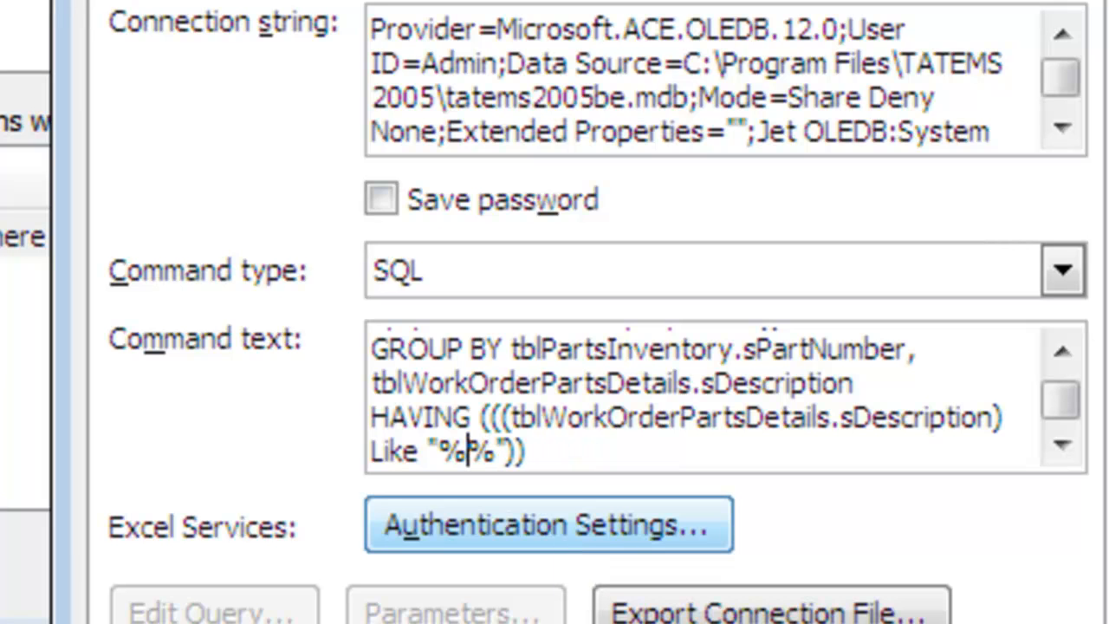
pyautogui.write('trans')
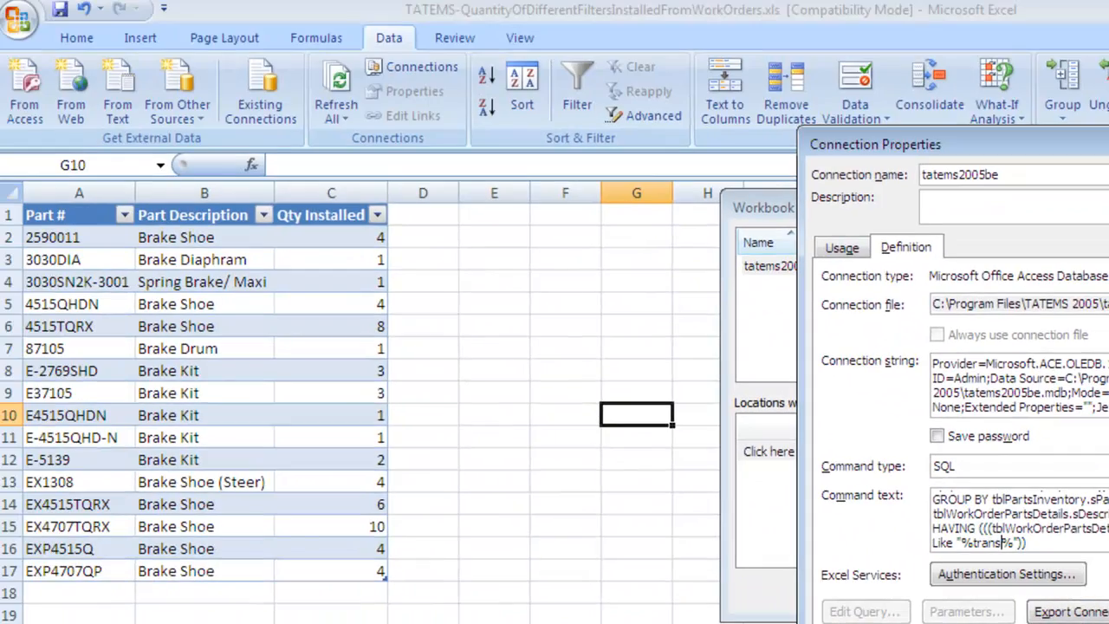
pyautogui.click(1022, 605)
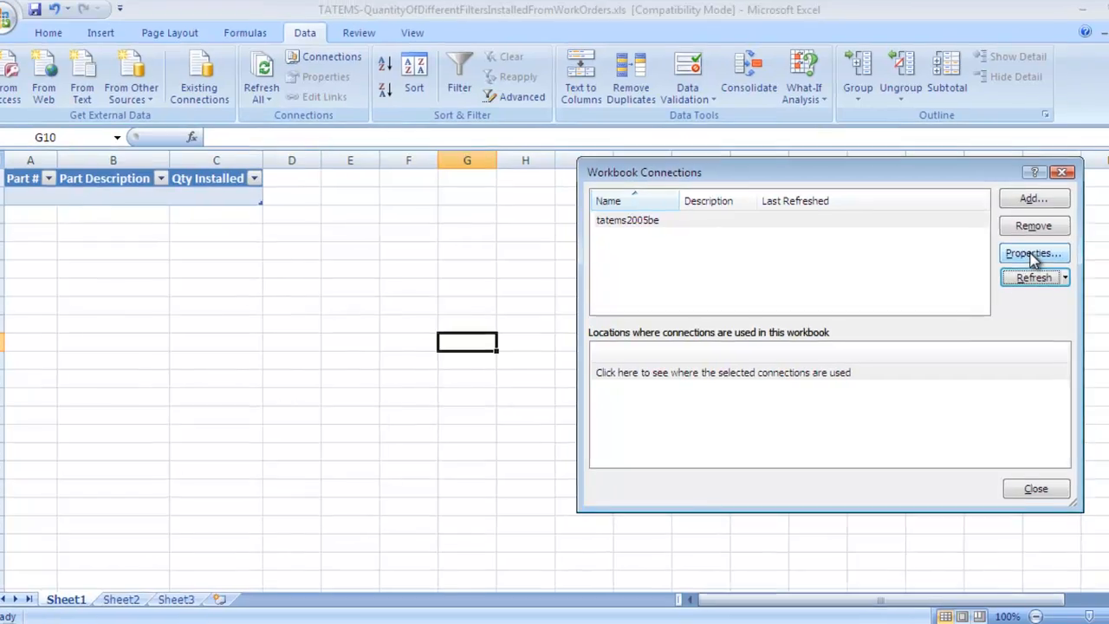
# Set the tatems2005be connection's SQL description criterion to Like "%wiper%" and apply it
pyautogui.click(1032, 253)
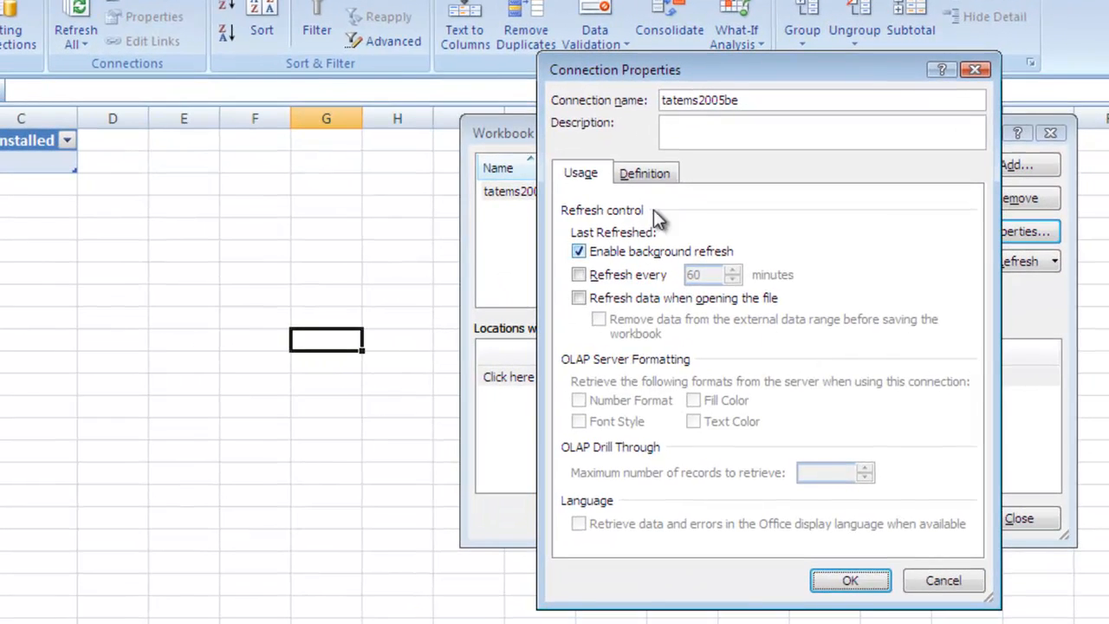
pyautogui.click(735, 206)
pyautogui.moveTo(971, 443); pyautogui.dragTo(972, 455)
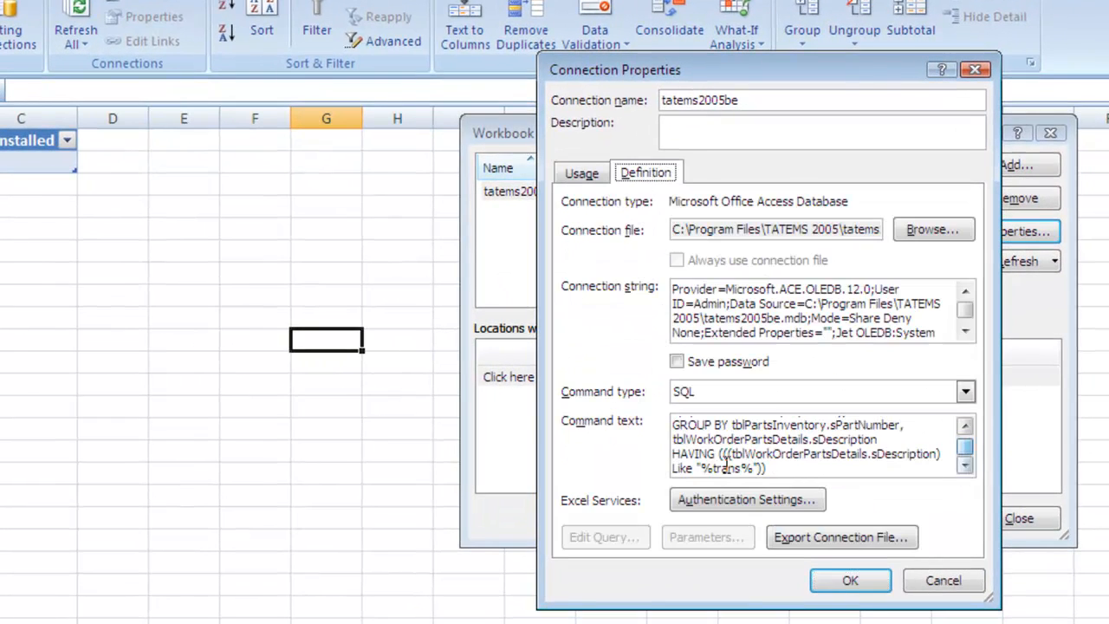
pyautogui.click(714, 468)
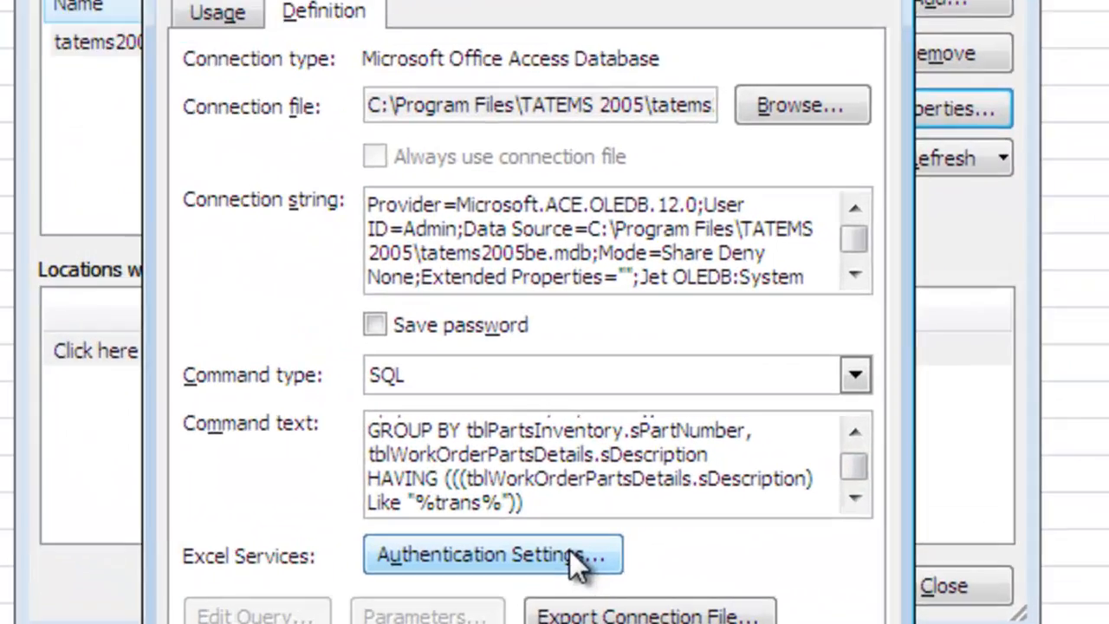
pyautogui.press('Delete')
pyautogui.press('Delete')
pyautogui.press('Delete')
pyautogui.press('Delete')
pyautogui.press('Delete')
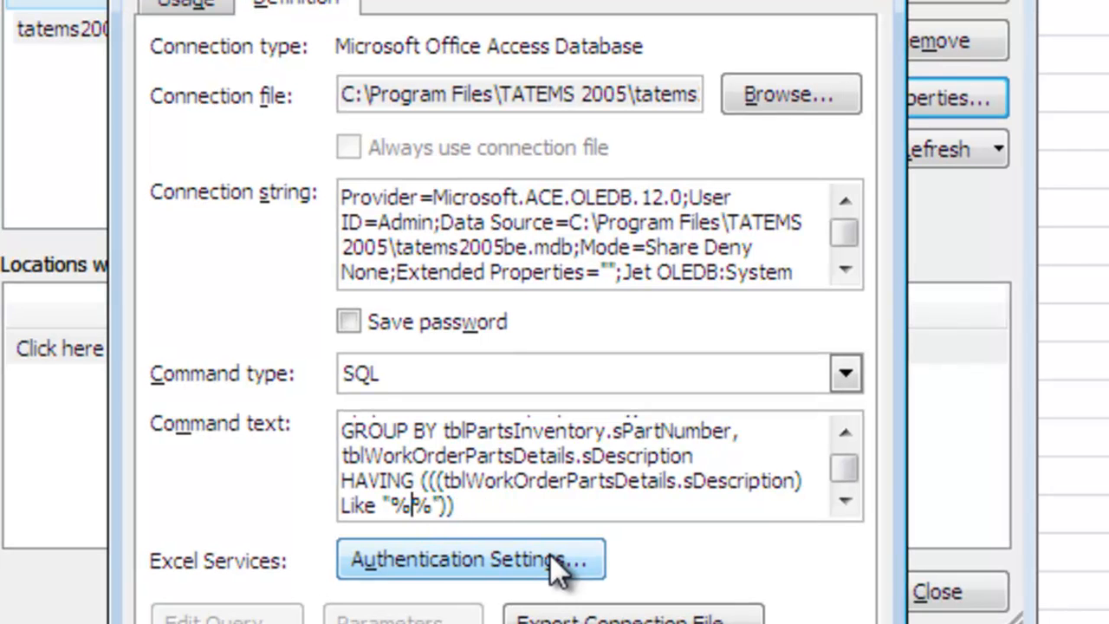
pyautogui.write('wiper')
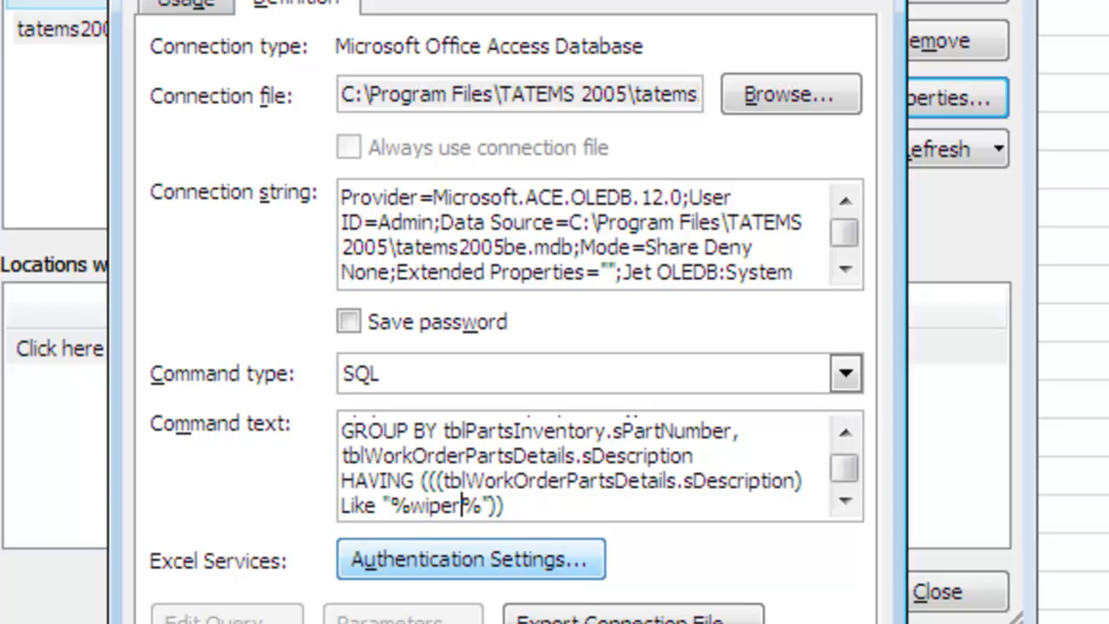
pyautogui.click(659, 623)
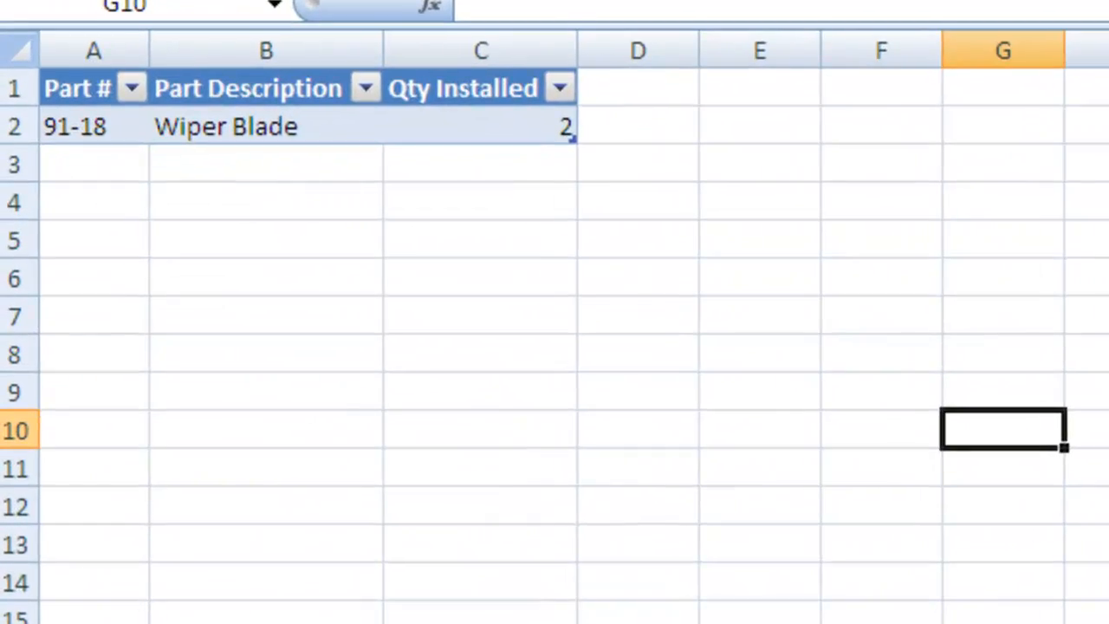
# Reduce the SQL description criterion to Like "%" so the query returns all parts, apply it and close the workbook connections
pyautogui.click(1059, 258)
pyautogui.click(747, 210)
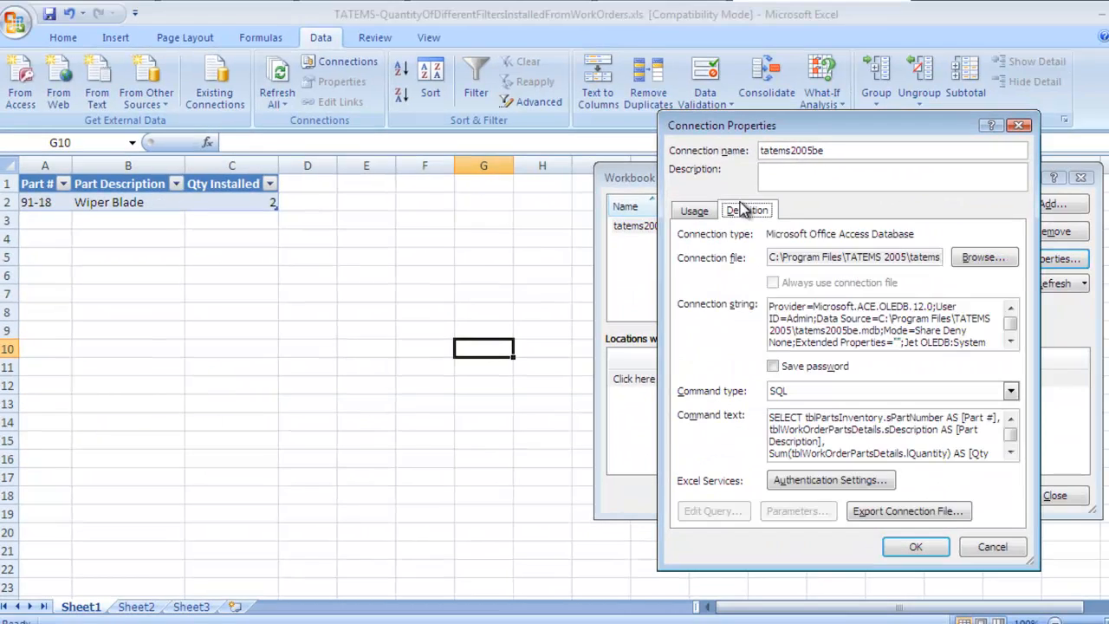
pyautogui.moveTo(1010, 434); pyautogui.dragTo(1011, 446)
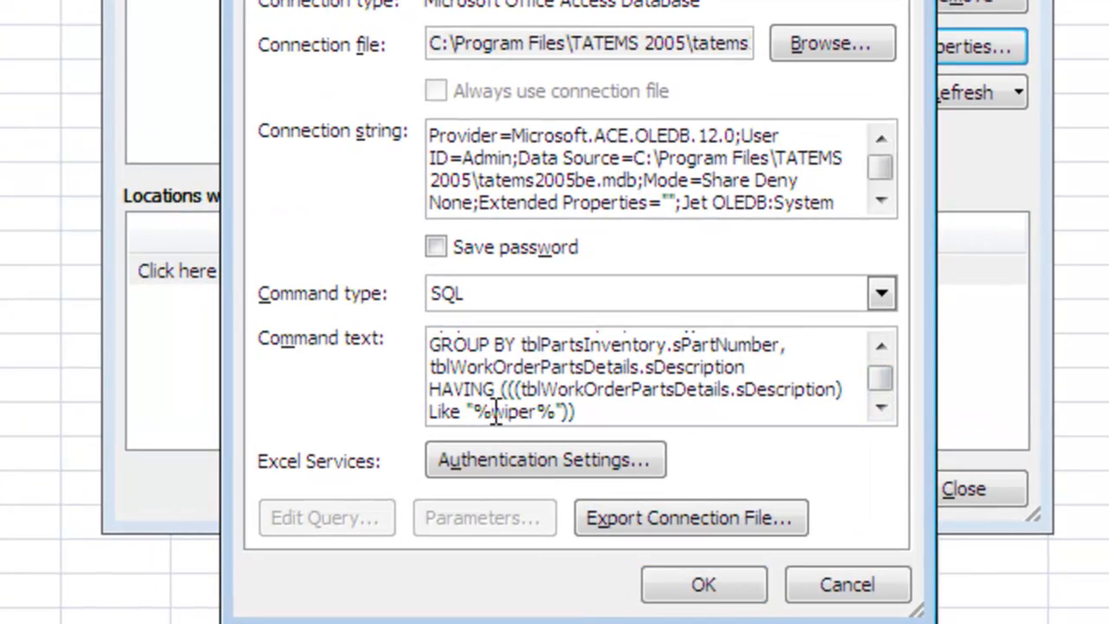
pyautogui.moveTo(491, 412); pyautogui.dragTo(537, 414)
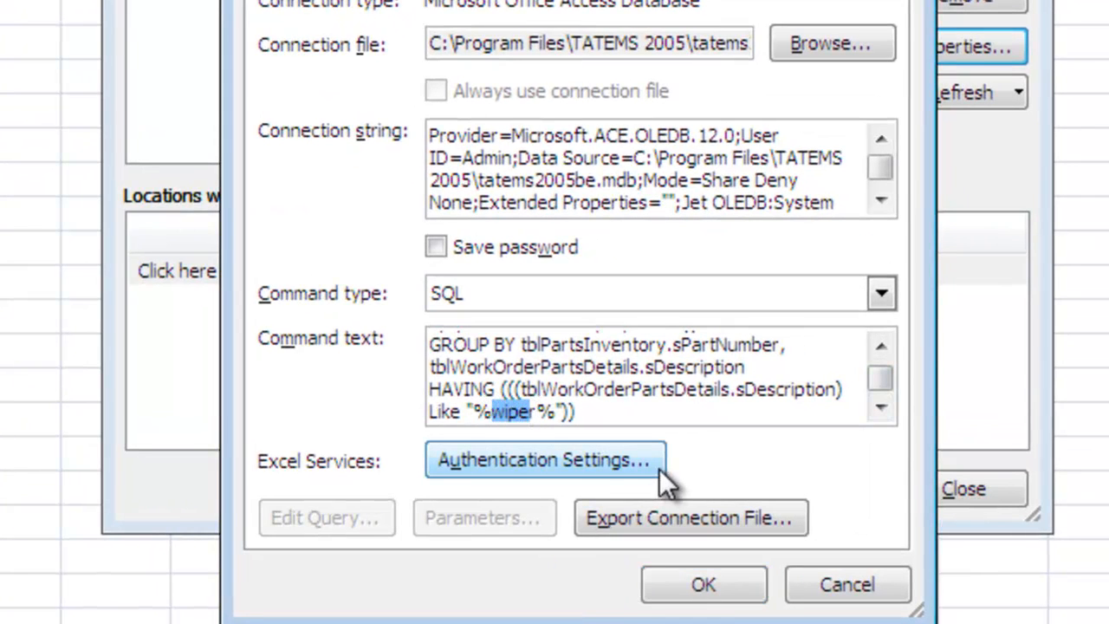
pyautogui.press('Delete')
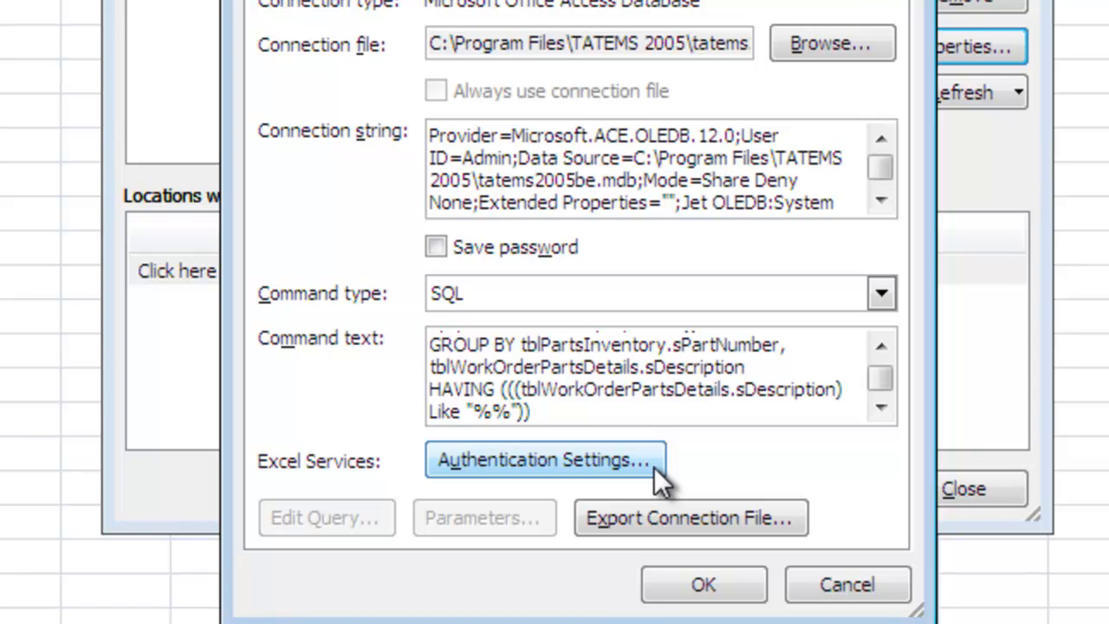
pyautogui.press('Delete')
pyautogui.click(704, 588)
pyautogui.click(964, 489)
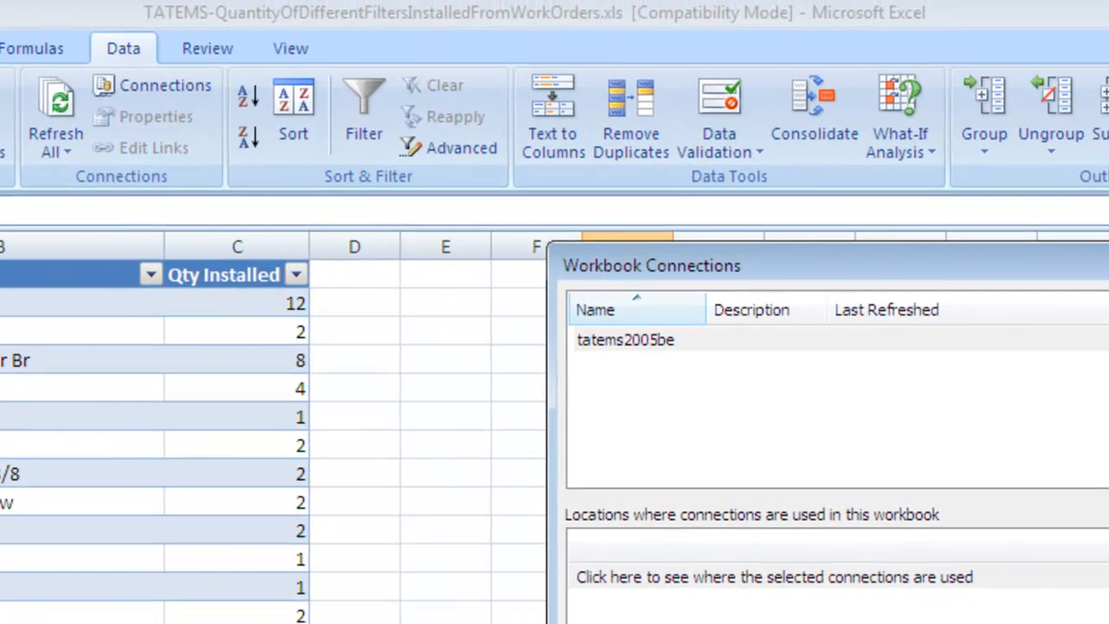
pyautogui.click(1059, 619)
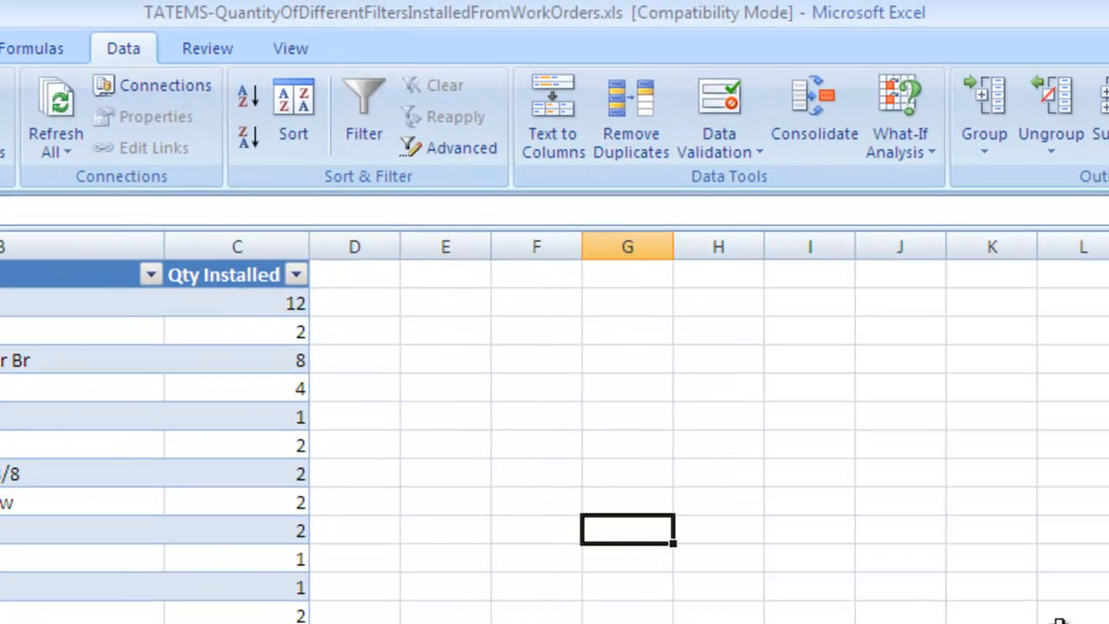
# Set the work order requested date range in the tatems2005be connection's SQL to between 1/1/2009 and 12/31/2009, and apply it
pyautogui.click(140, 82)
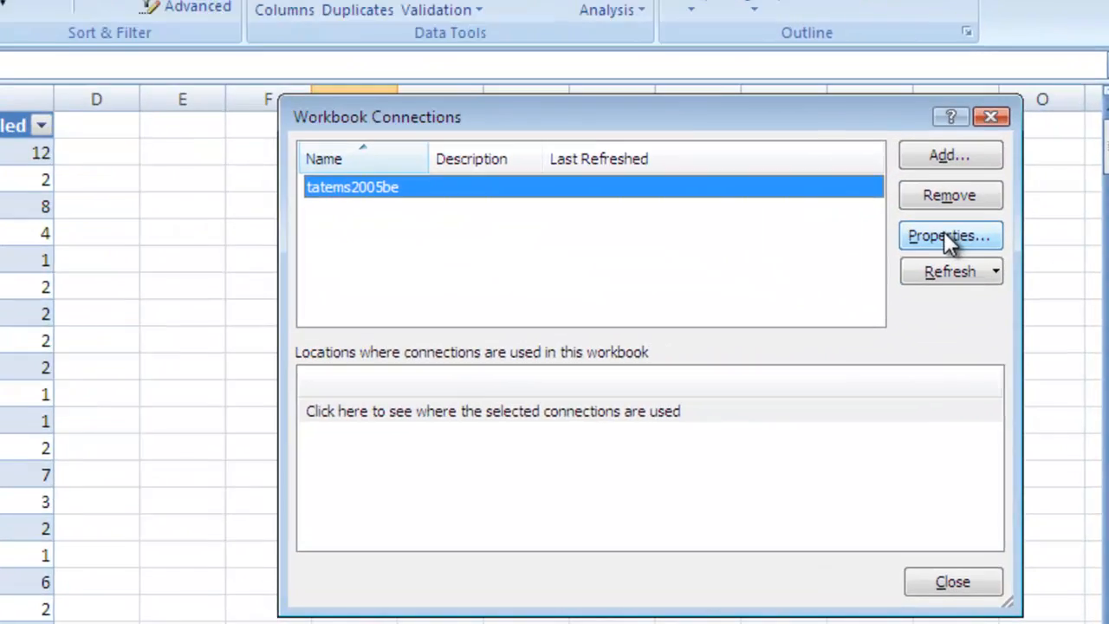
pyautogui.click(1076, 338)
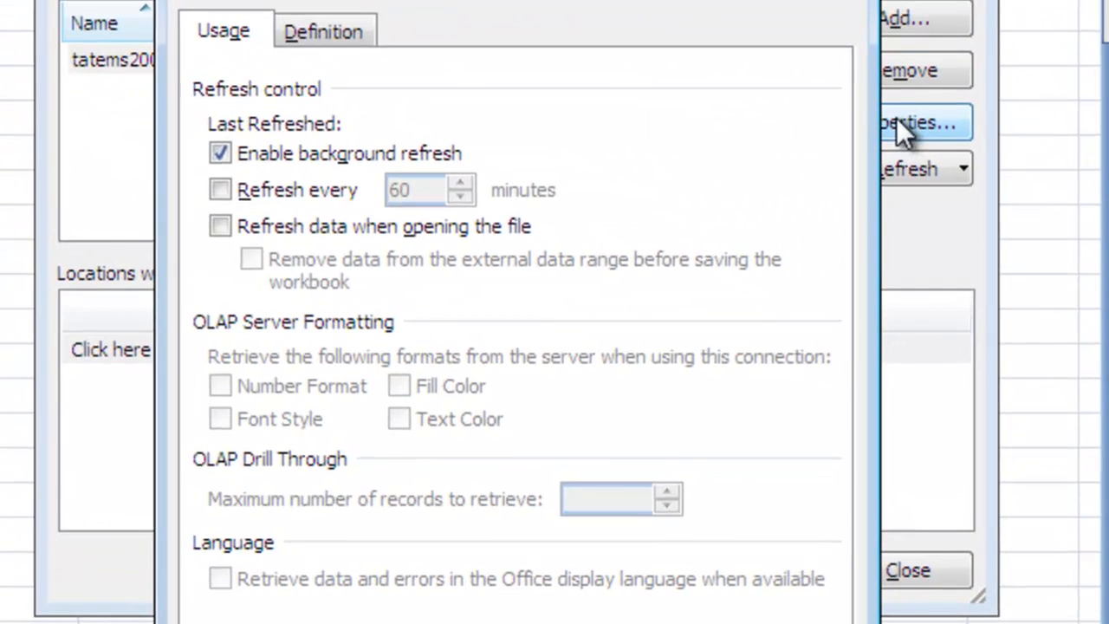
pyautogui.click(305, 32)
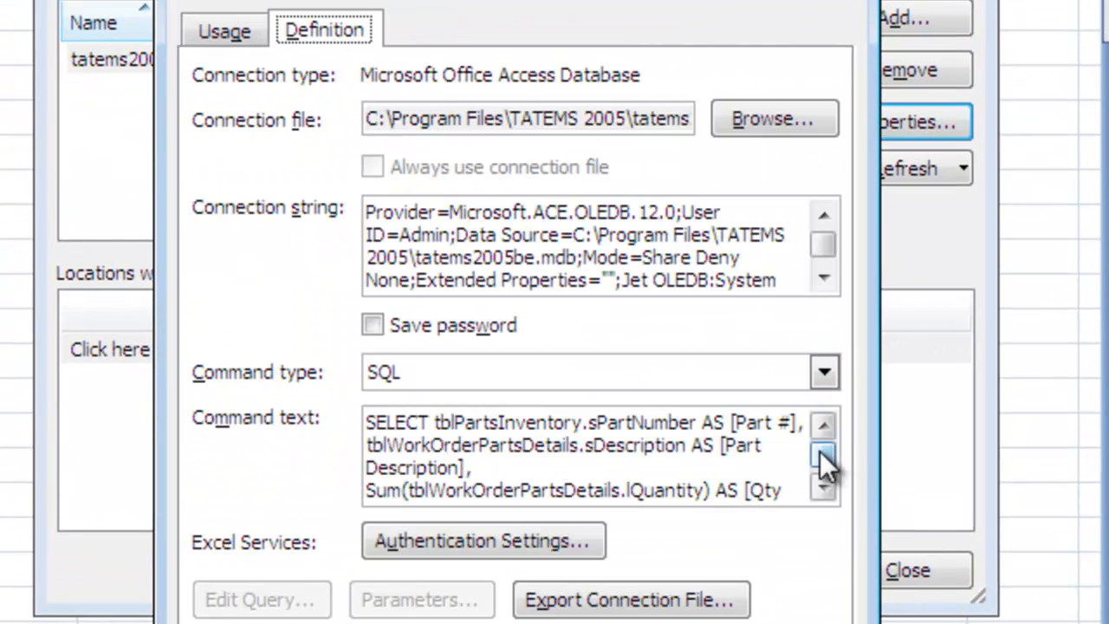
pyautogui.moveTo(820, 454); pyautogui.dragTo(820, 463)
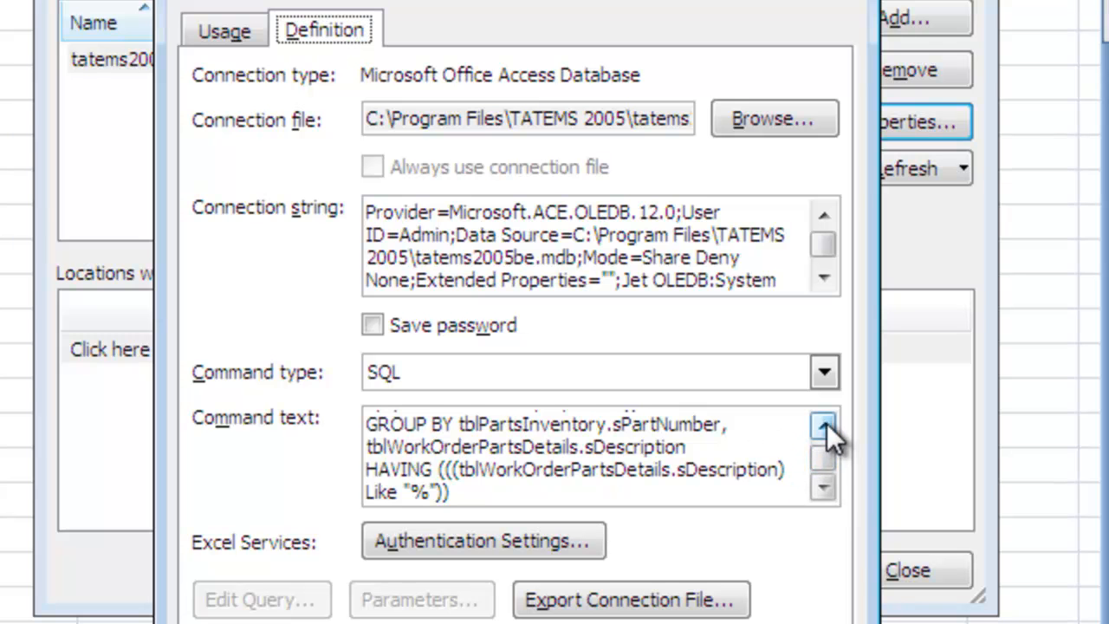
pyautogui.click(824, 423)
pyautogui.click(824, 424)
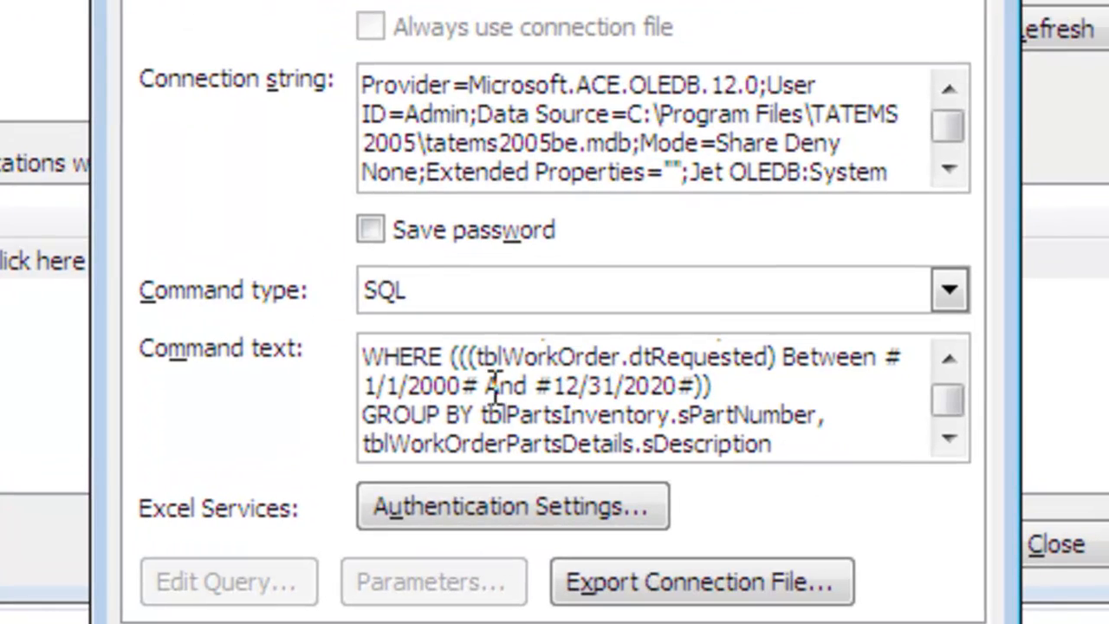
pyautogui.moveTo(368, 385); pyautogui.dragTo(462, 387)
pyautogui.click(439, 385)
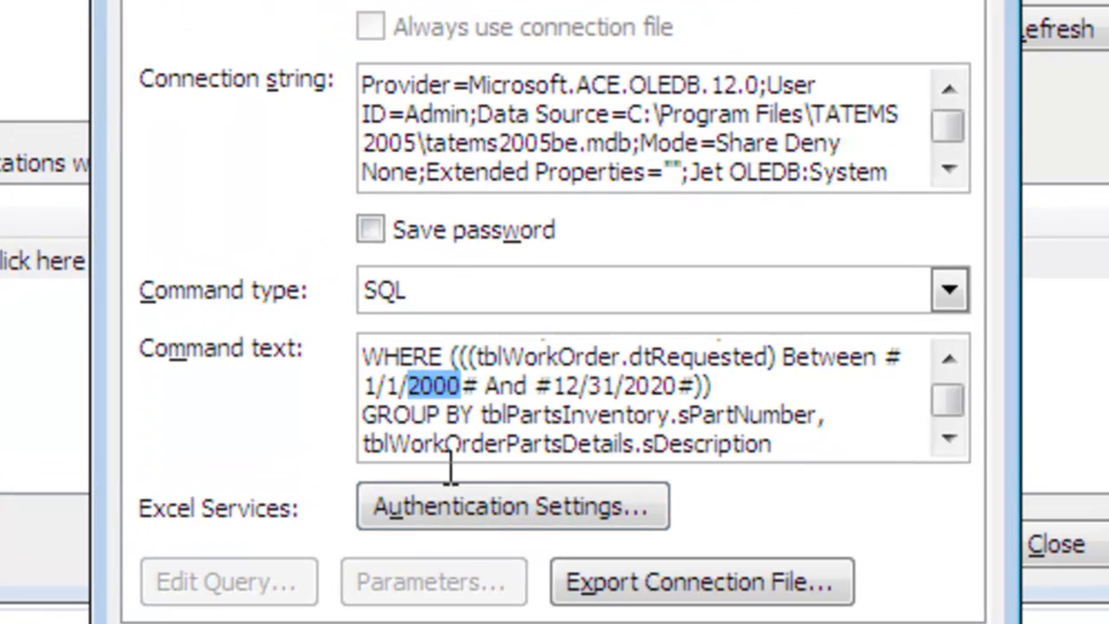
pyautogui.write('2009')
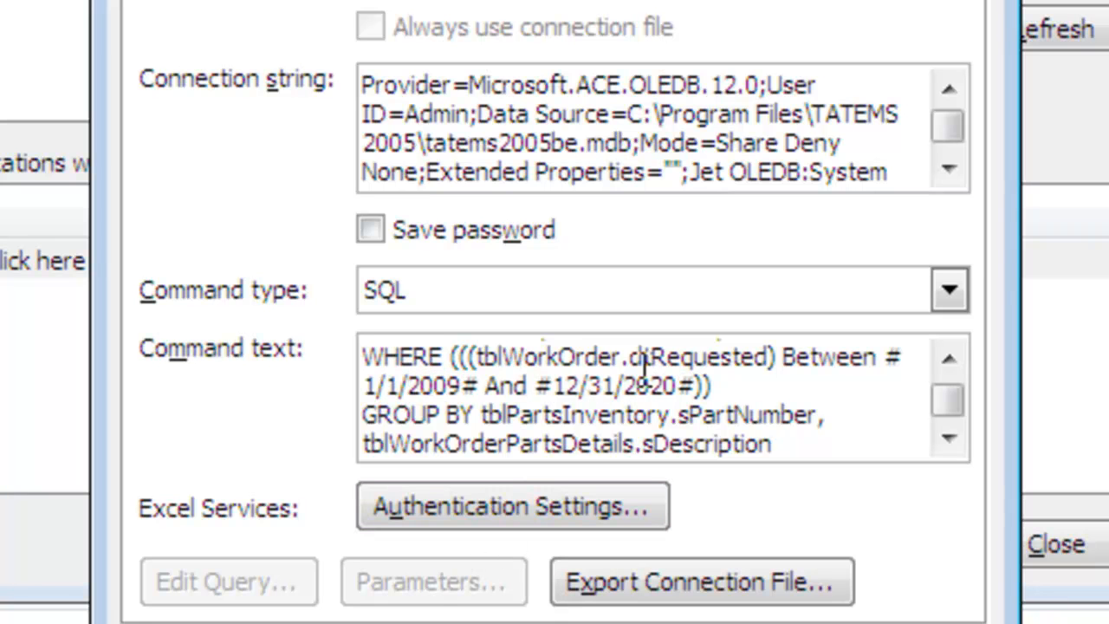
pyautogui.moveTo(624, 386); pyautogui.dragTo(680, 384)
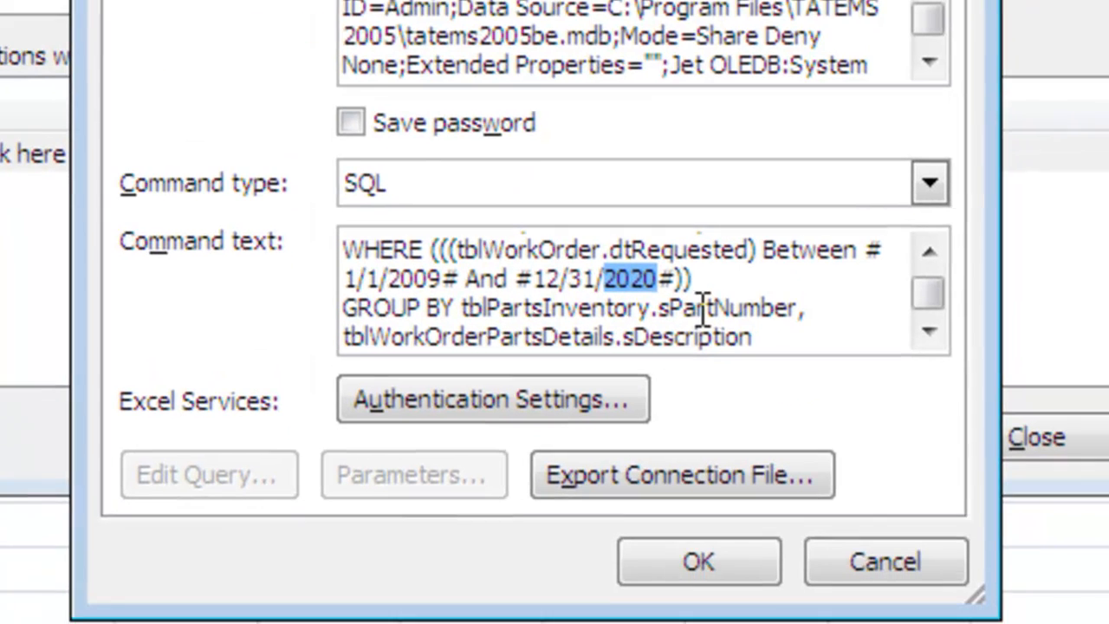
pyautogui.write('2009')
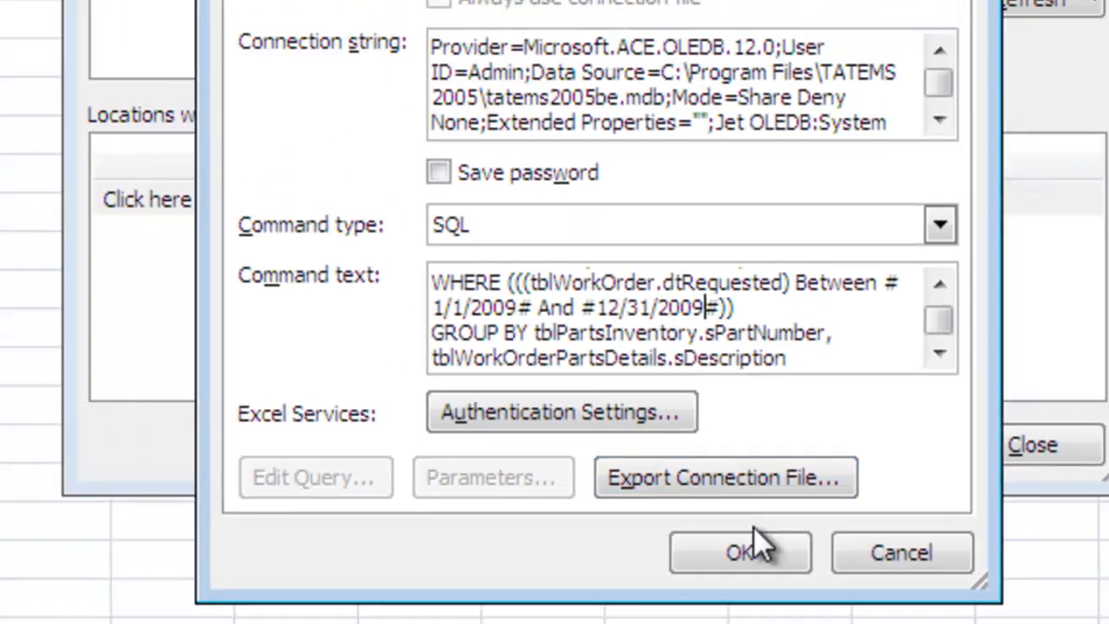
pyautogui.click(745, 555)
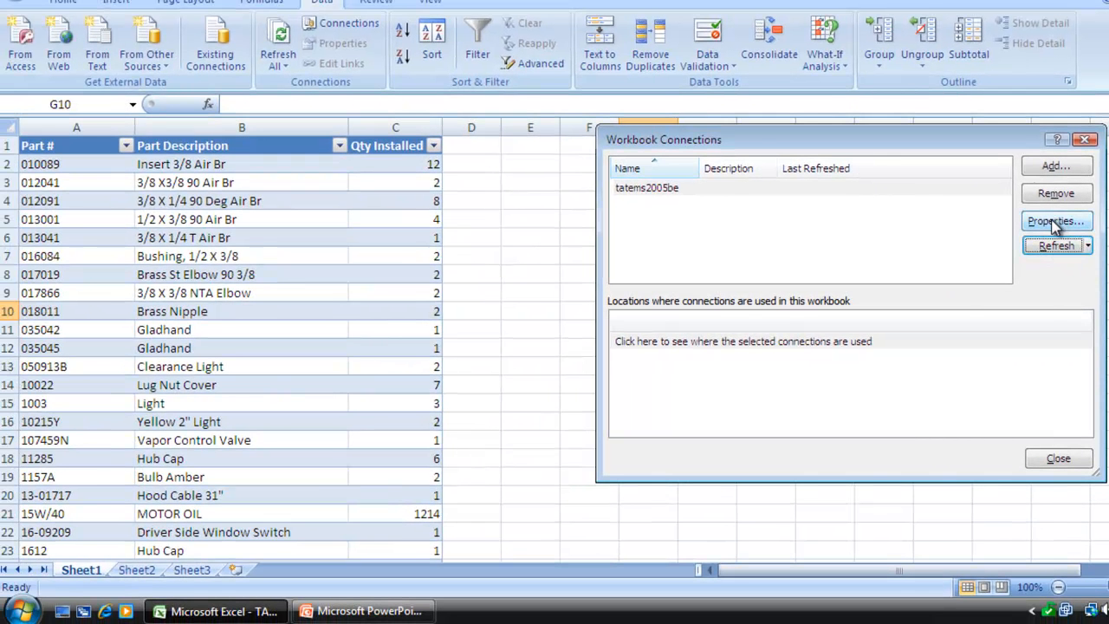
# Set the work order requested date range in the tatems2005be connection's SQL to between 8/1/2009 and 8/30/2009, and apply it
pyautogui.click(1056, 221)
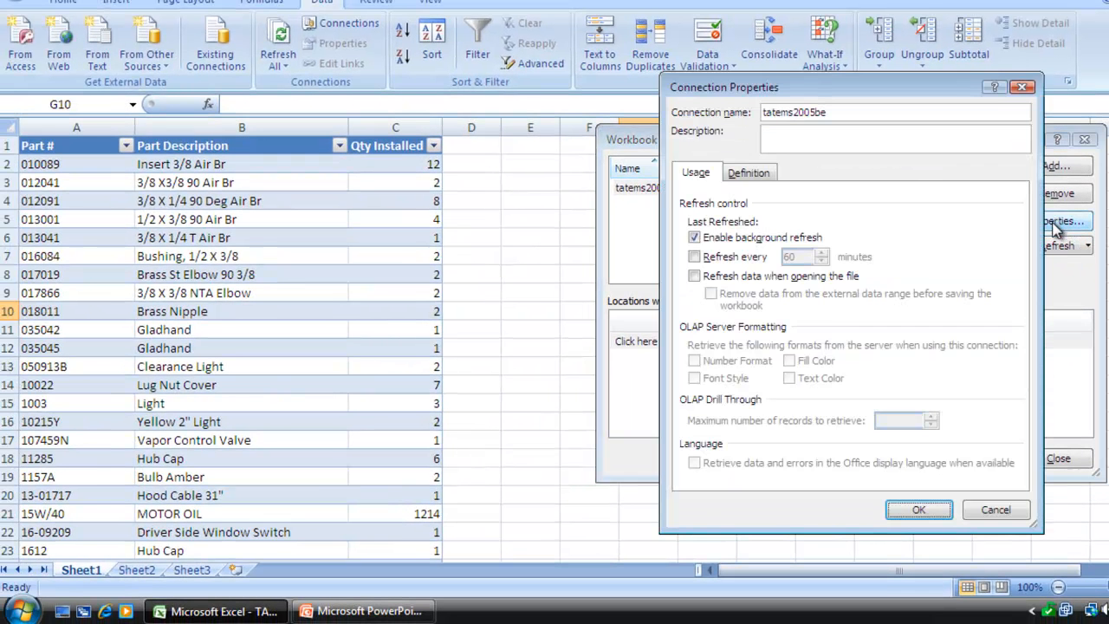
pyautogui.click(747, 174)
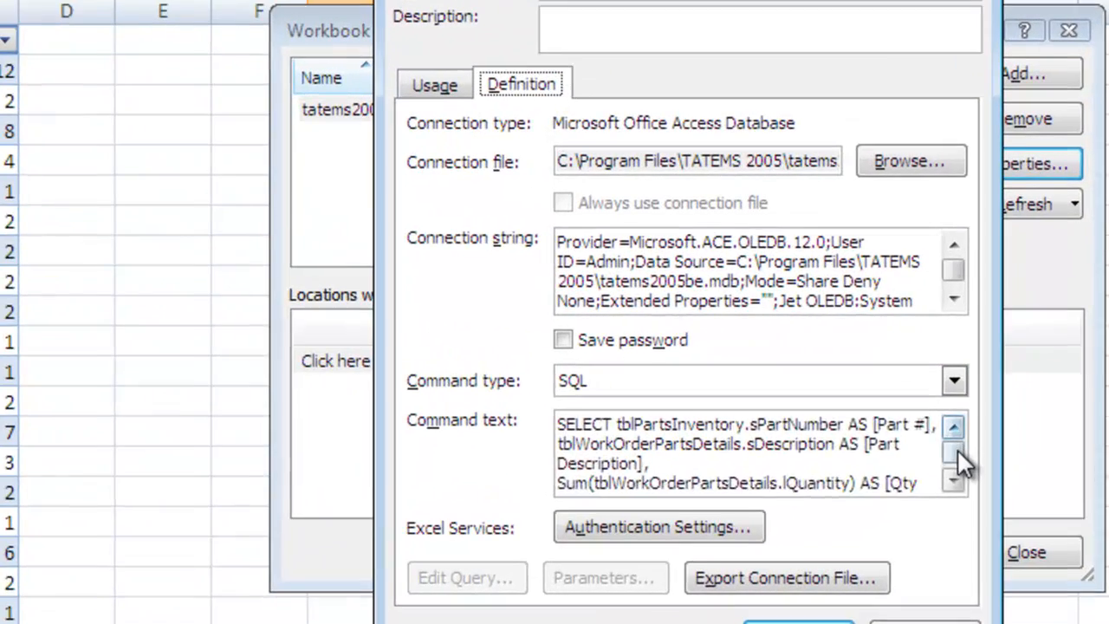
pyautogui.scroll(-5, 1010, 396)
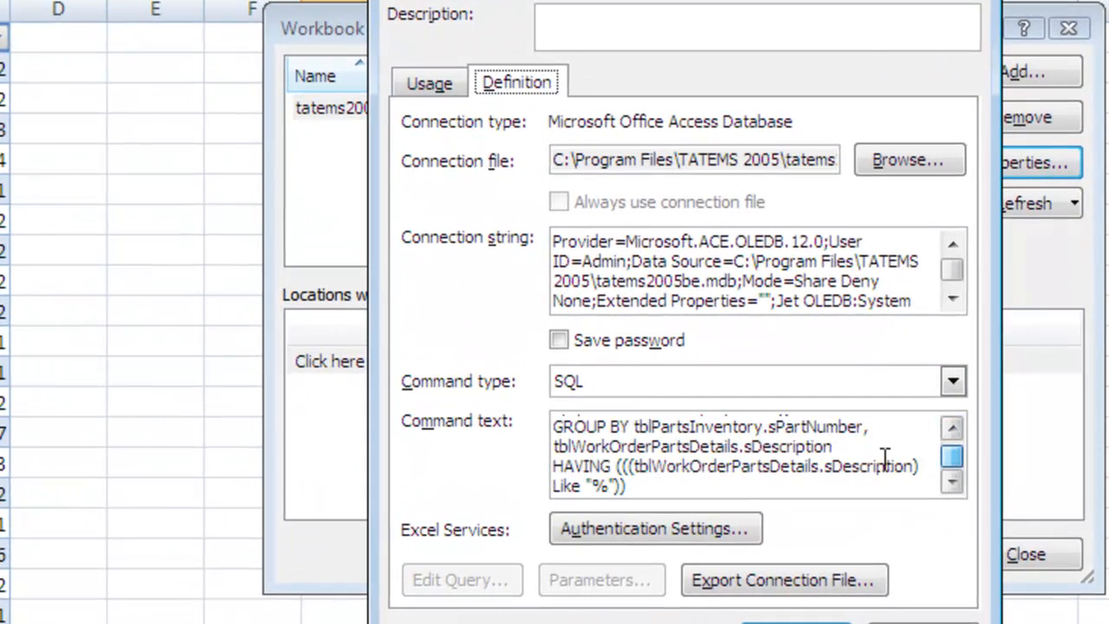
pyautogui.click(952, 428)
pyautogui.click(952, 427)
pyautogui.click(703, 447)
pyautogui.press('BackSpace')
pyautogui.press('BackSpace')
pyautogui.write('6')
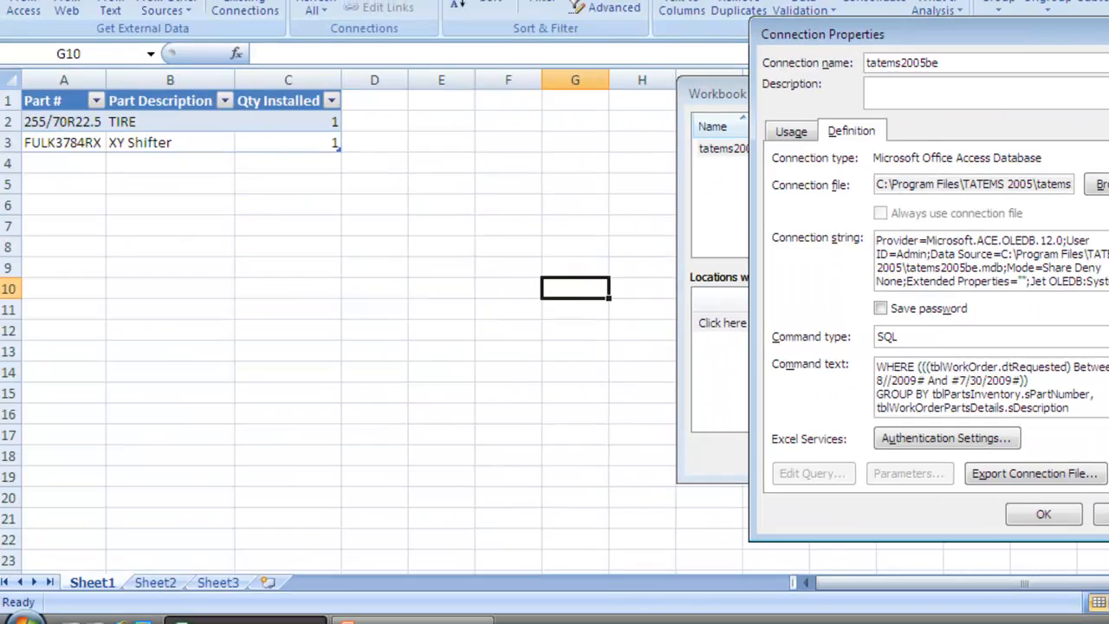
pyautogui.write('1')
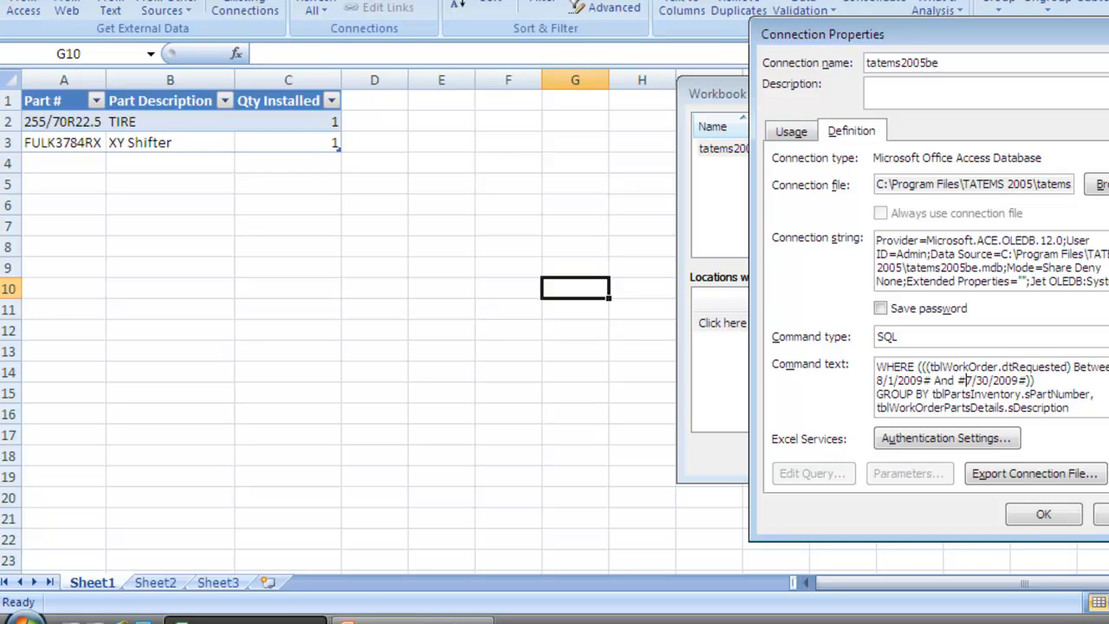
pyautogui.press('BackSpace')
pyautogui.write('8')
pyautogui.click(1043, 514)
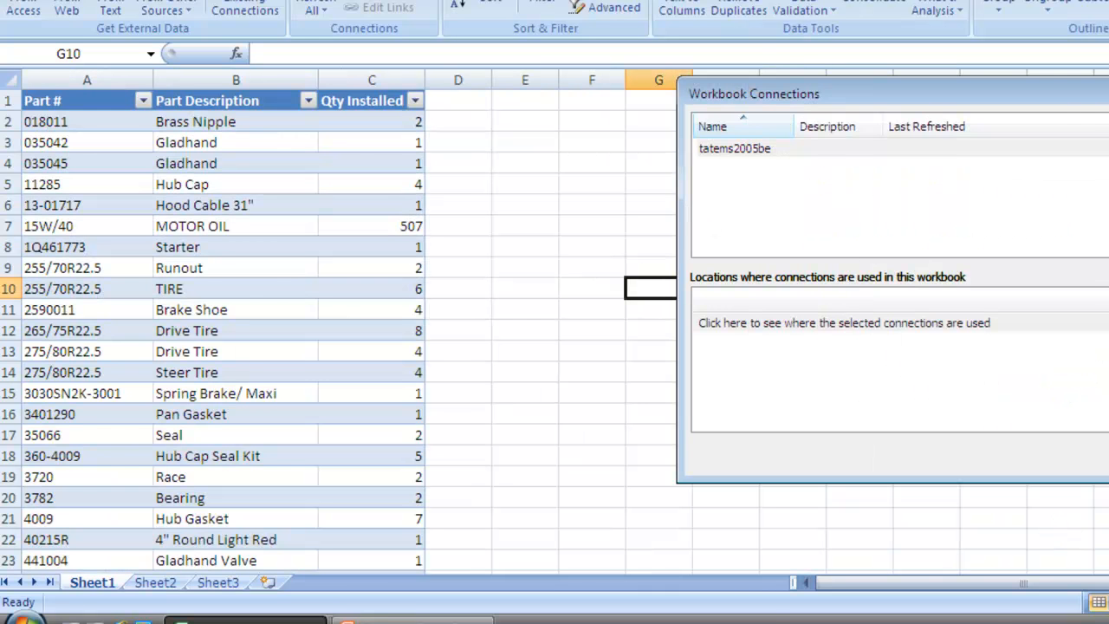
# Close the workbook connections and look through the whole refreshed parts list
pyautogui.press('Escape')
pyautogui.scroll(-10, 520, 307)
pyautogui.scroll(10, 527, 314)
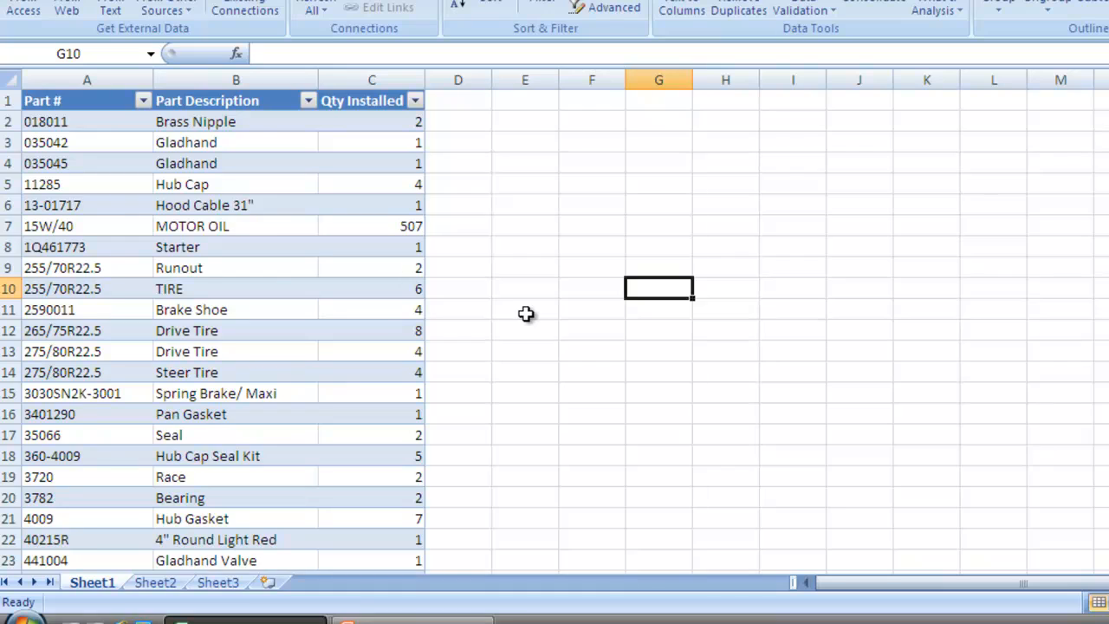
pyautogui.scroll(-20, 502, 312)
pyautogui.scroll(20, 501, 313)
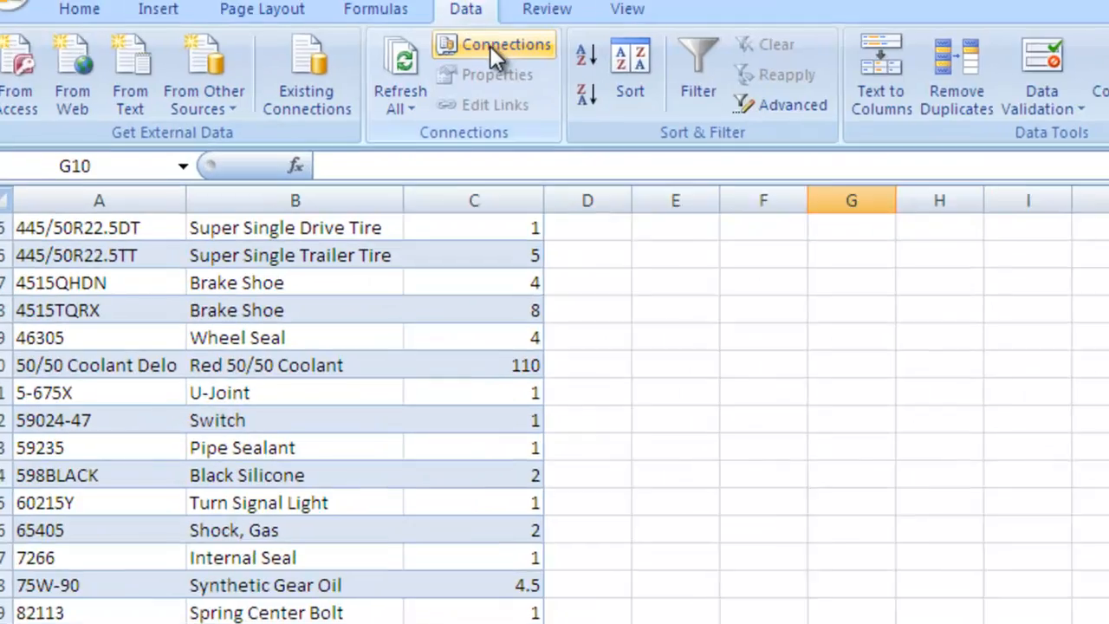
# Change the description criterion in the tatems2005be connection's SQL to match bearings, with % wildcards on both sides, and apply it
pyautogui.click(502, 48)
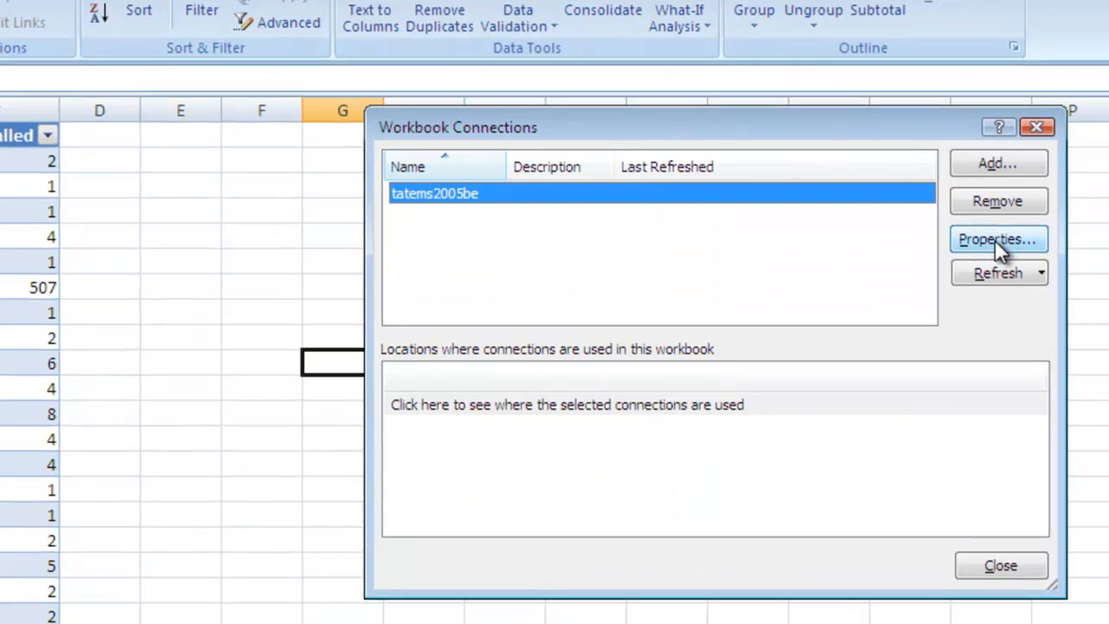
pyautogui.click(998, 241)
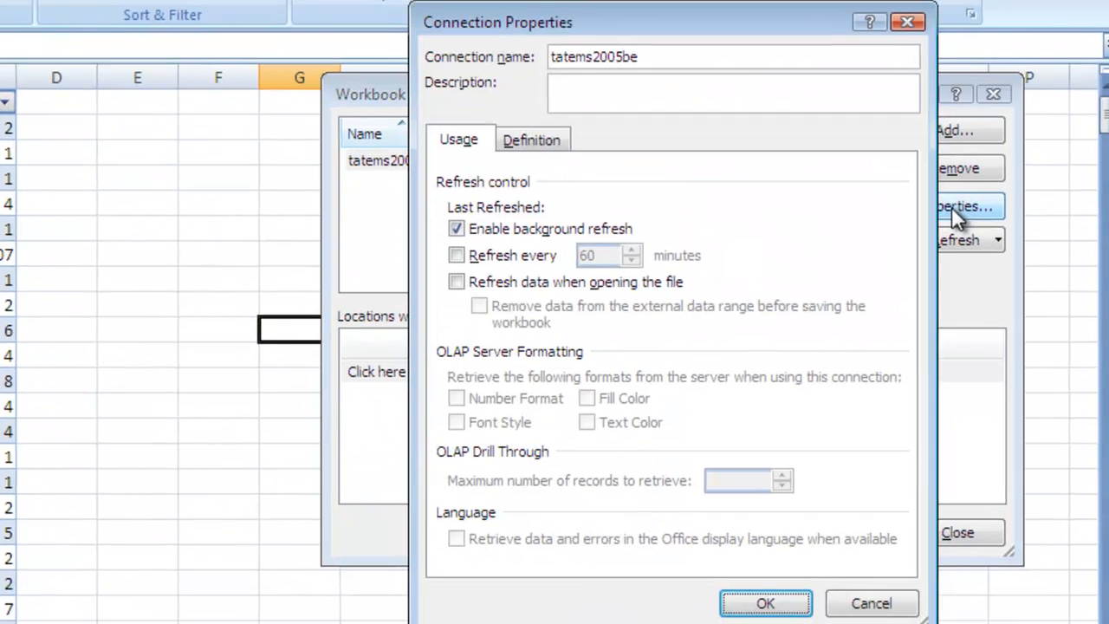
pyautogui.click(521, 139)
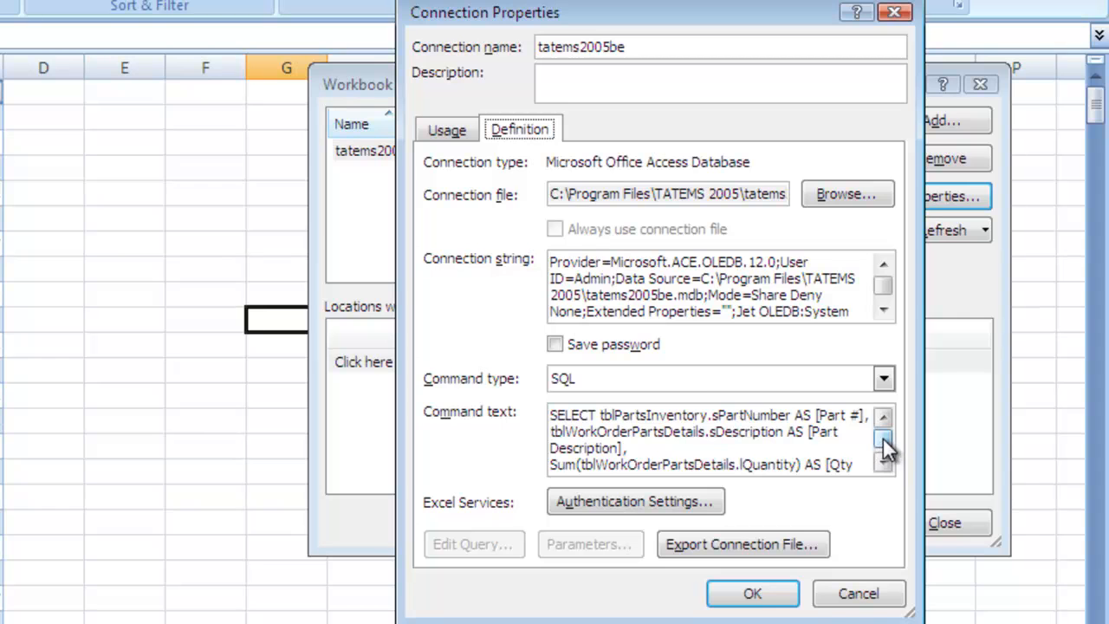
pyautogui.moveTo(883, 438); pyautogui.dragTo(883, 448)
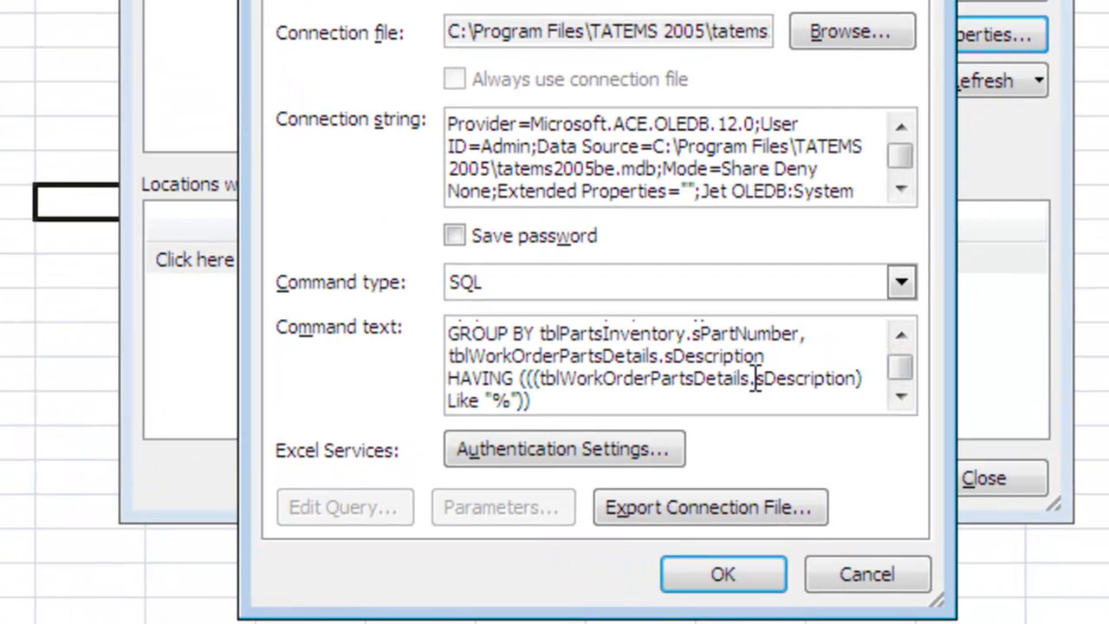
pyautogui.click(508, 401)
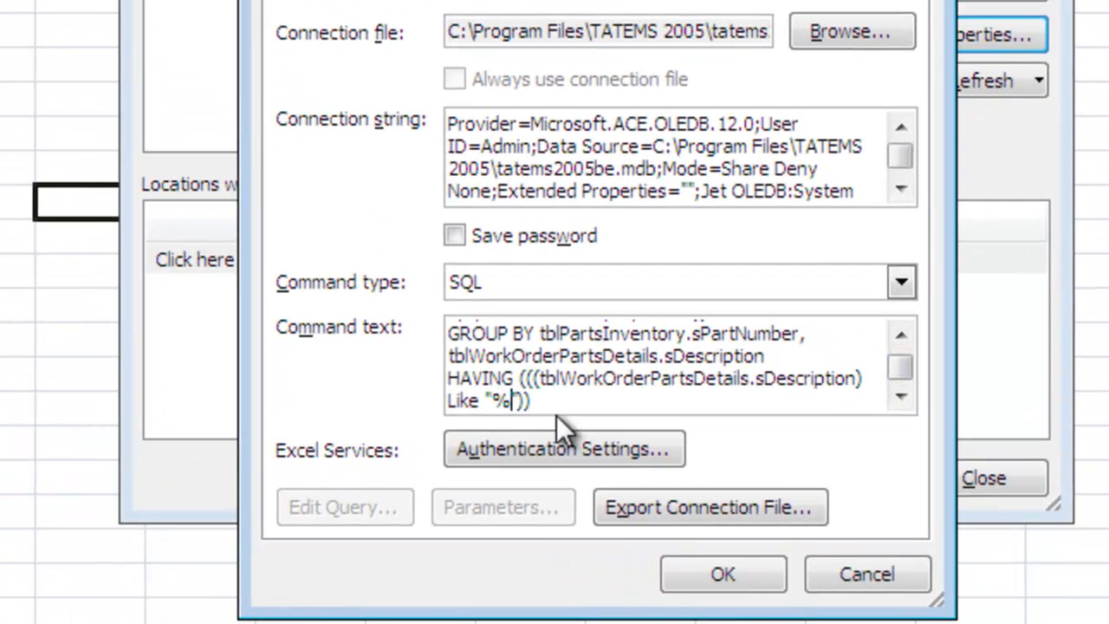
pyautogui.write('%')
pyautogui.click(723, 575)
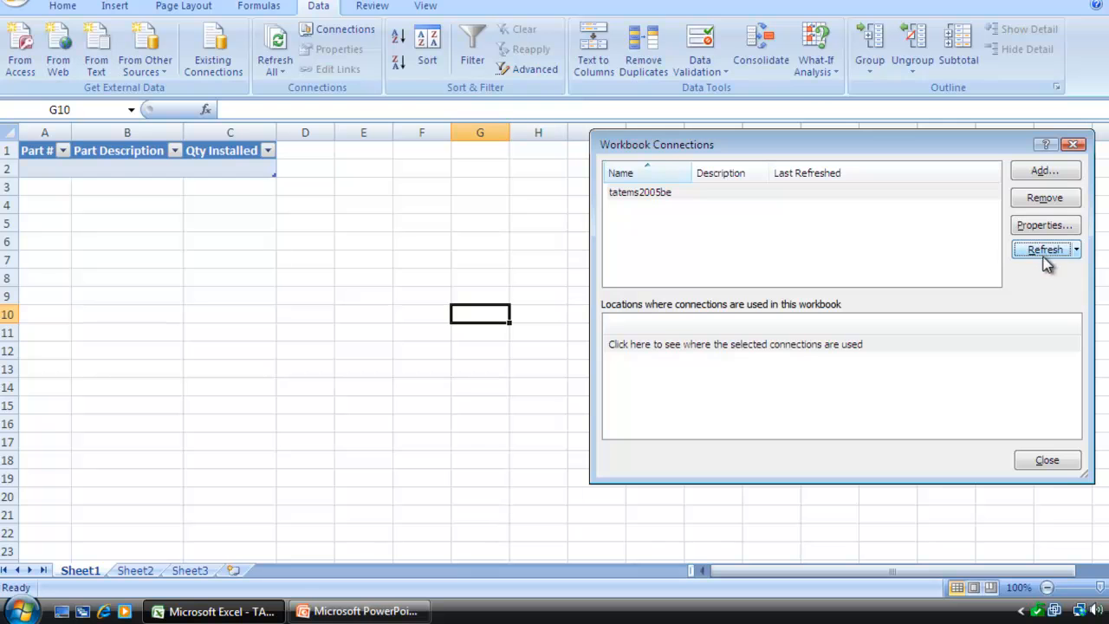
# Correct the spelling of the SQL description criterion to Like "%bearing%", apply it and close the workbook connections
pyautogui.click(1047, 227)
pyautogui.click(741, 177)
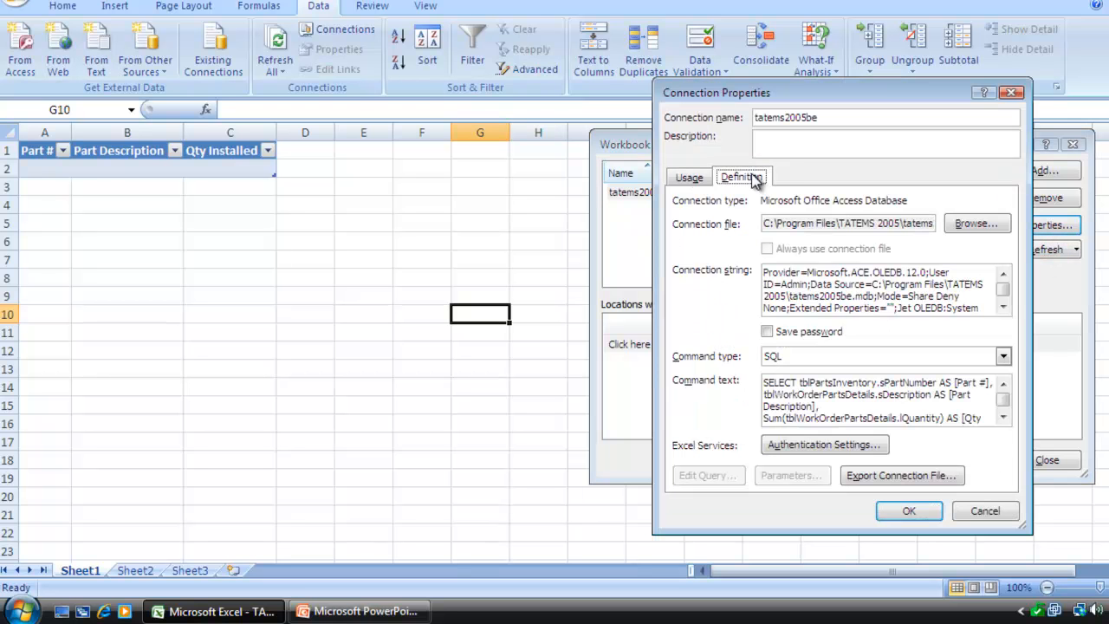
pyautogui.click(1008, 417)
pyautogui.click(1008, 418)
pyautogui.click(1008, 418)
pyautogui.click(1005, 417)
pyautogui.click(1005, 417)
pyautogui.click(1005, 416)
pyautogui.click(829, 422)
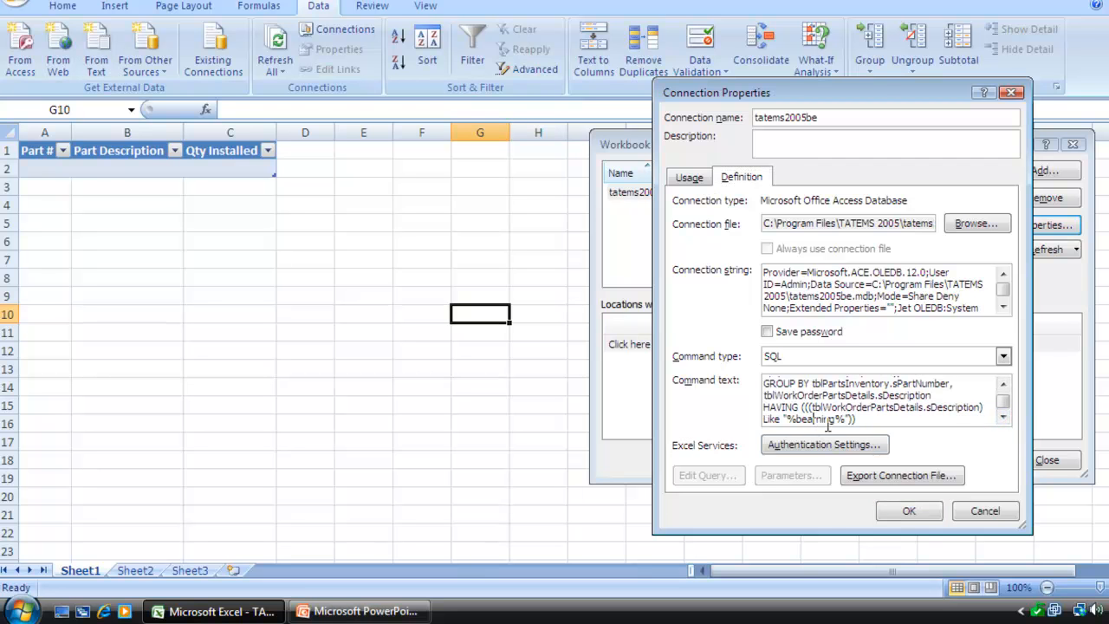
pyautogui.press('Delete')
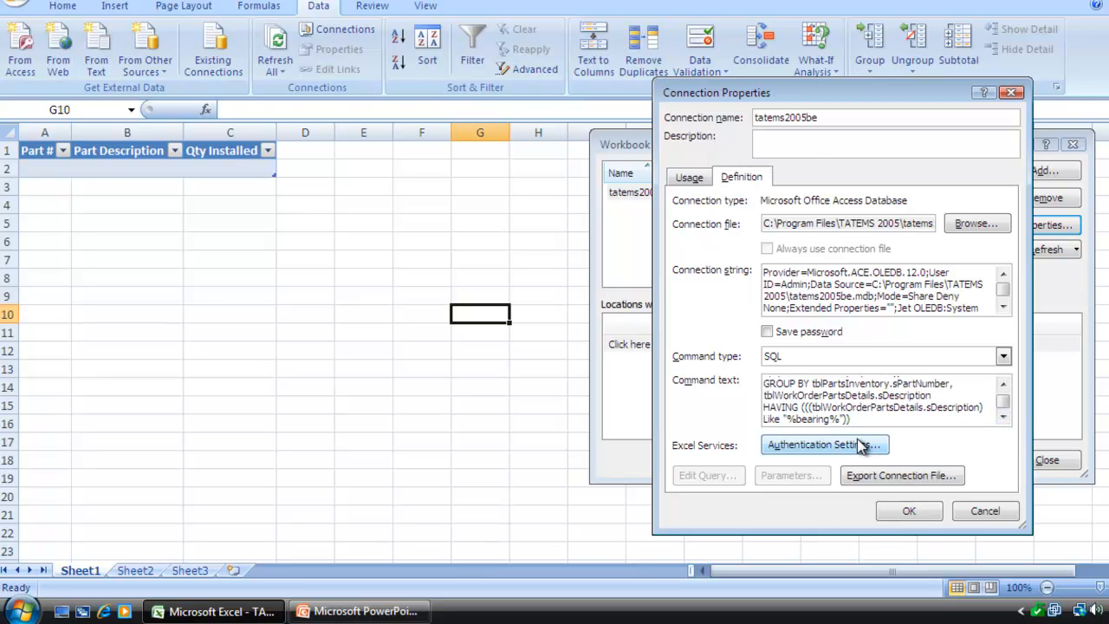
pyautogui.click(911, 511)
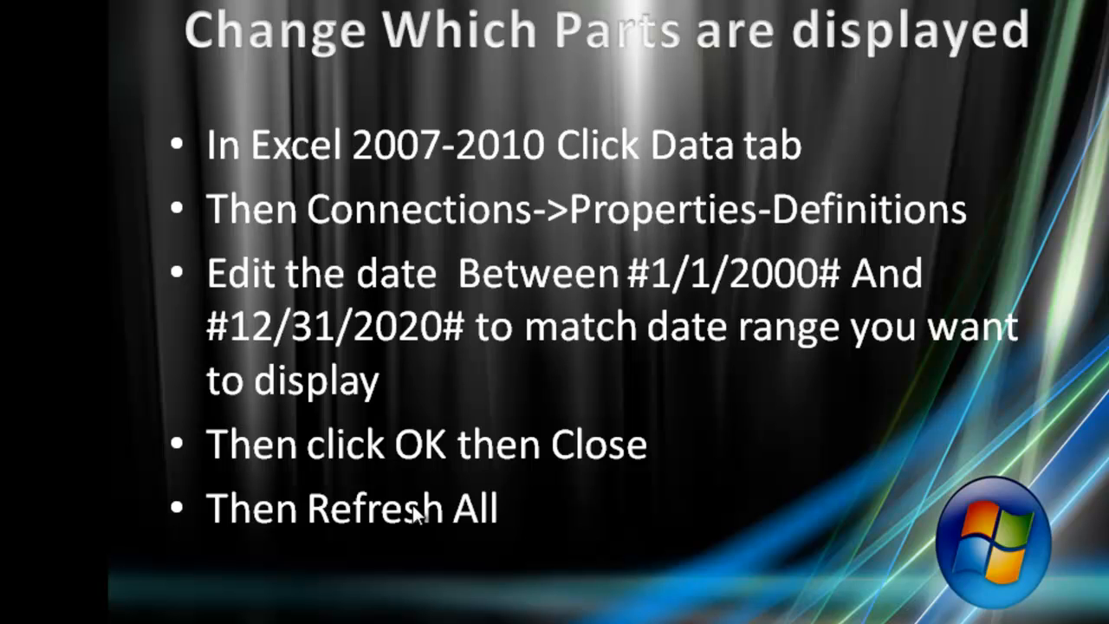
pyautogui.click(414, 511)
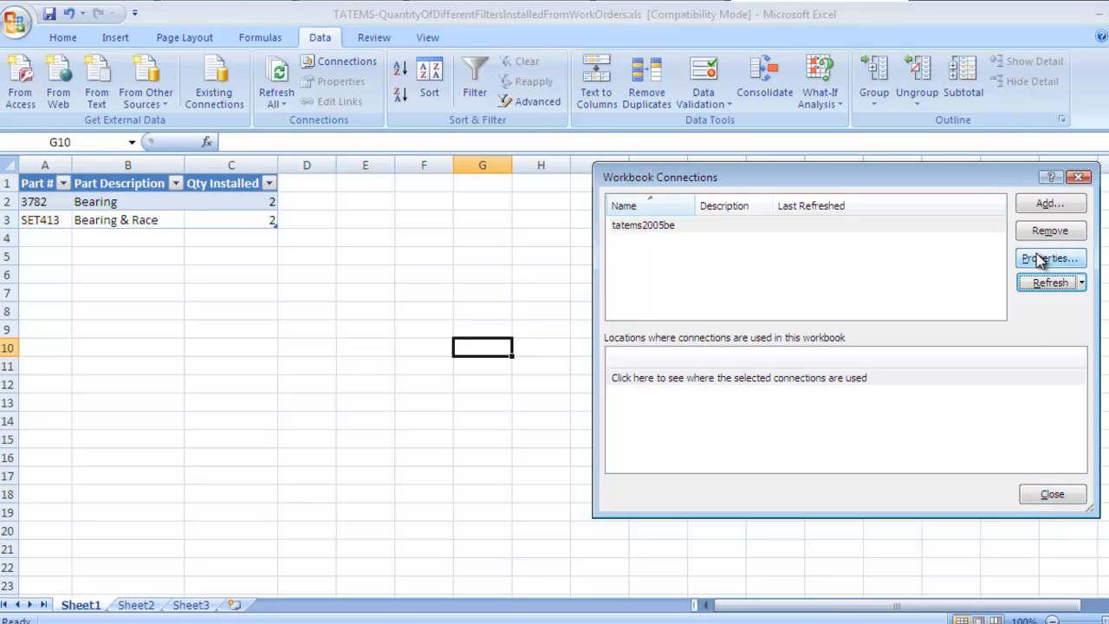
pyautogui.click(1061, 496)
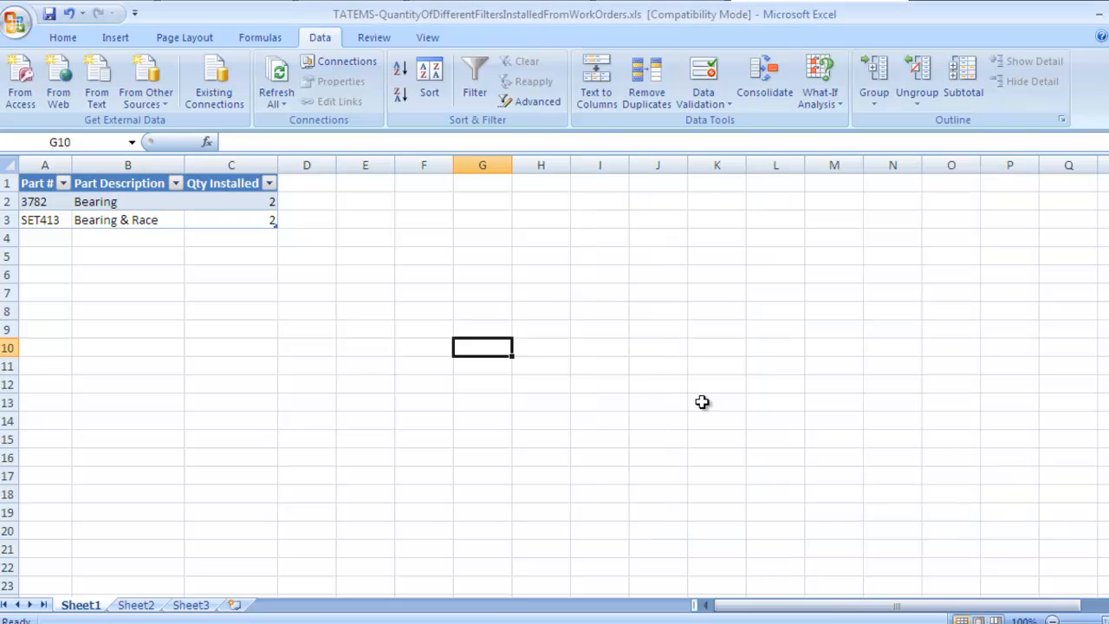
# Start saving a copy as an Excel 97-2003 workbook, replacing "Filters" with "Bearings" in the file name
pyautogui.click(15, 22)
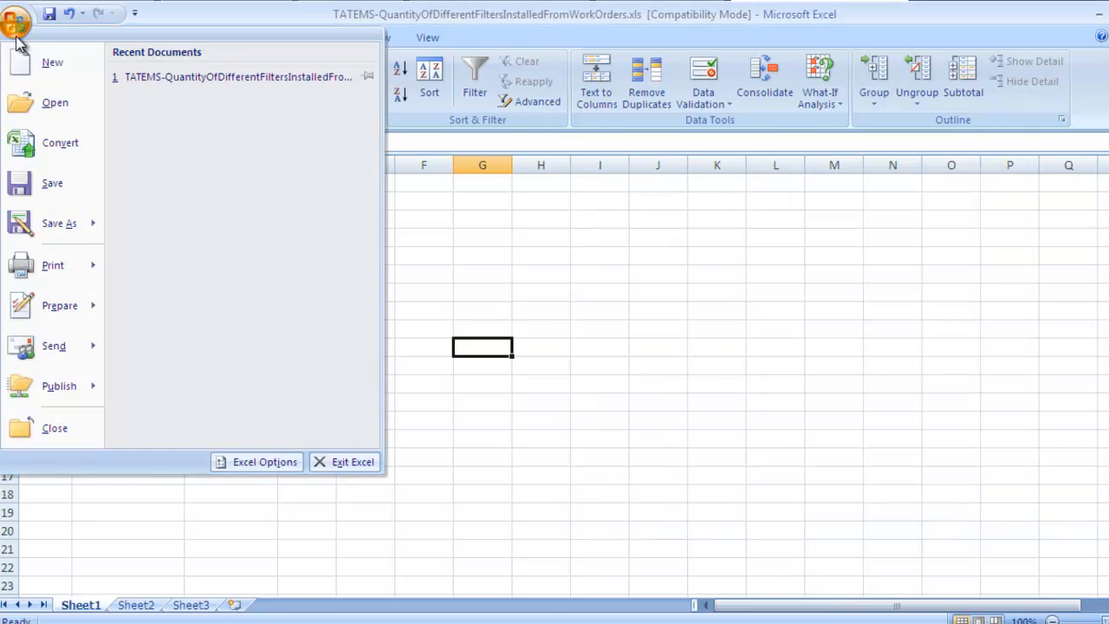
pyautogui.moveTo(52, 223)
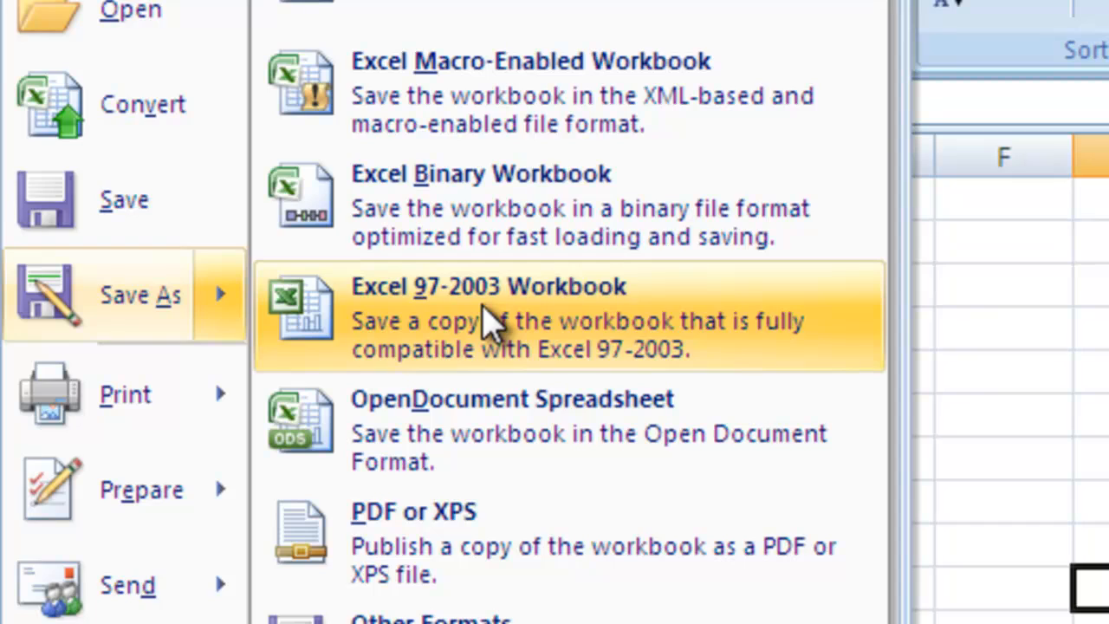
pyautogui.click(490, 323)
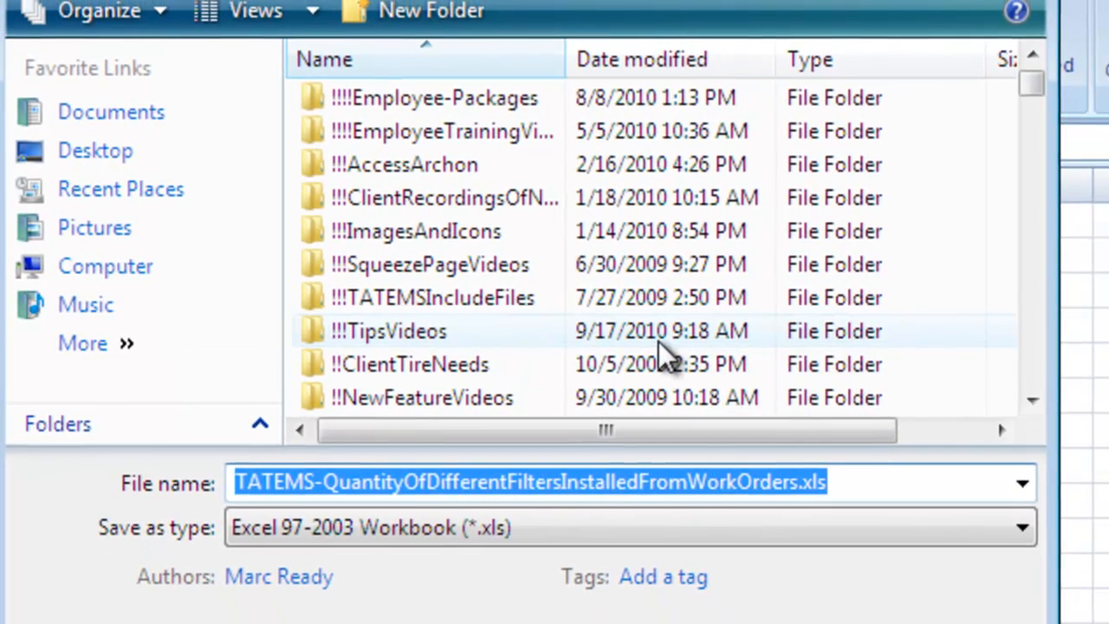
pyautogui.click(475, 507)
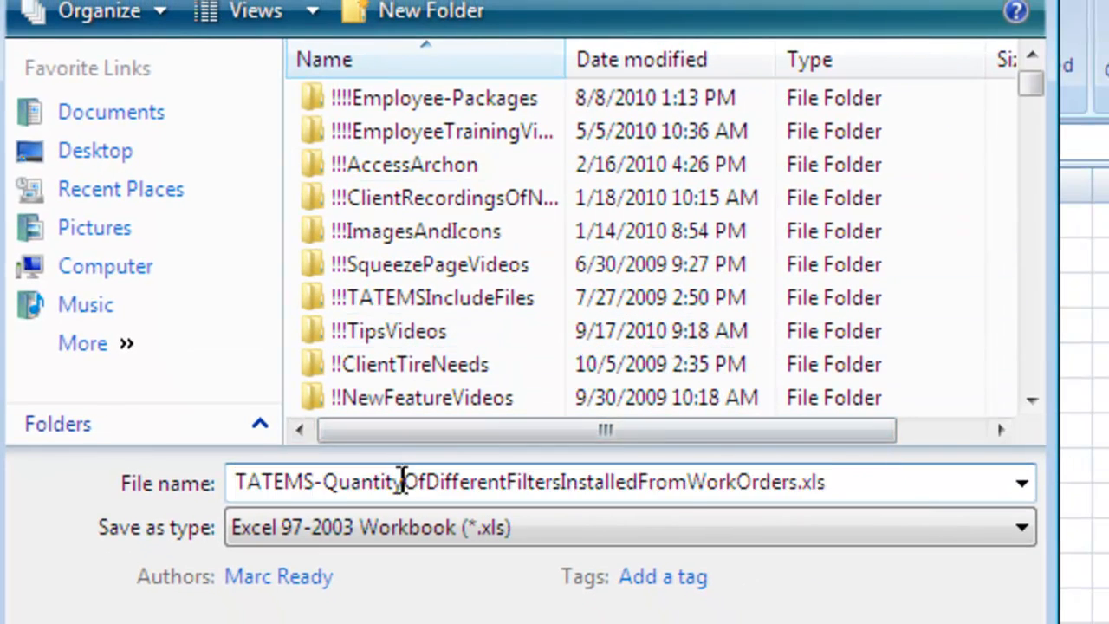
pyautogui.click(509, 482)
pyautogui.moveTo(510, 482); pyautogui.dragTo(561, 481)
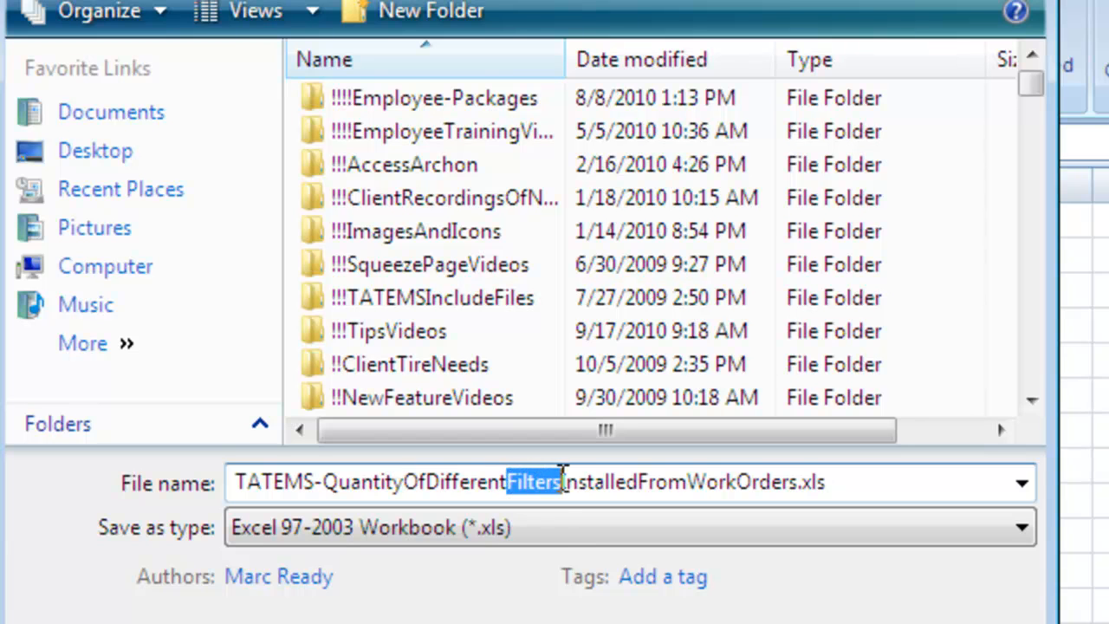
pyautogui.write('Bearings')
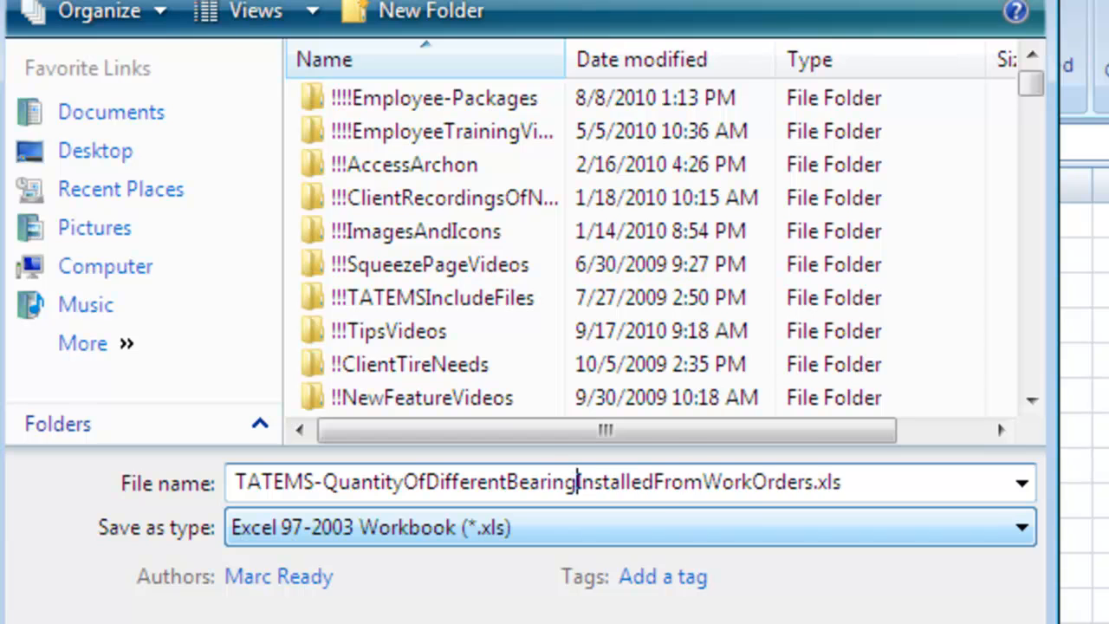
# Add 08-041-2009to08-30-2009 after "WorkOrders" in the file name and save the copy despite the compatibility issues
pyautogui.press('Right')
pyautogui.press('Right')
pyautogui.press('Right')
pyautogui.press('Right')
pyautogui.press('Right')
pyautogui.press('Right')
pyautogui.press('Right')
pyautogui.press('Right')
pyautogui.press('Right')
pyautogui.press('Right')
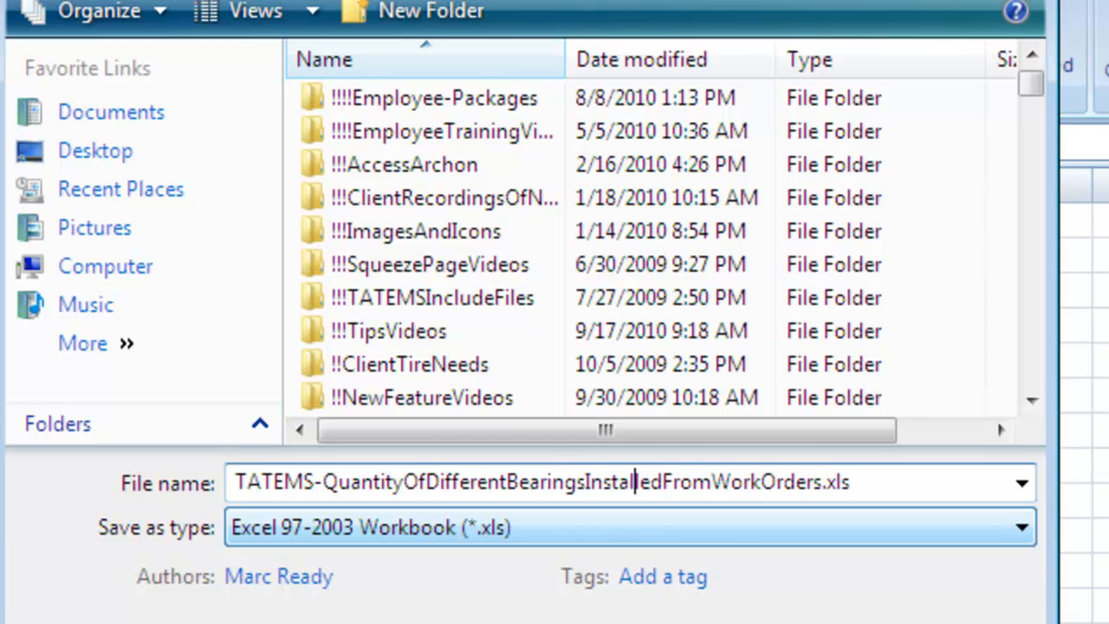
pyautogui.press('Right')
pyautogui.press('Right')
pyautogui.press('Right')
pyautogui.press('Right')
pyautogui.press('Right')
pyautogui.press('Right')
pyautogui.press('Right')
pyautogui.press('Right')
pyautogui.press('Right')
pyautogui.press('Right')
pyautogui.press('Right')
pyautogui.write('08-041-2009to08-30-')
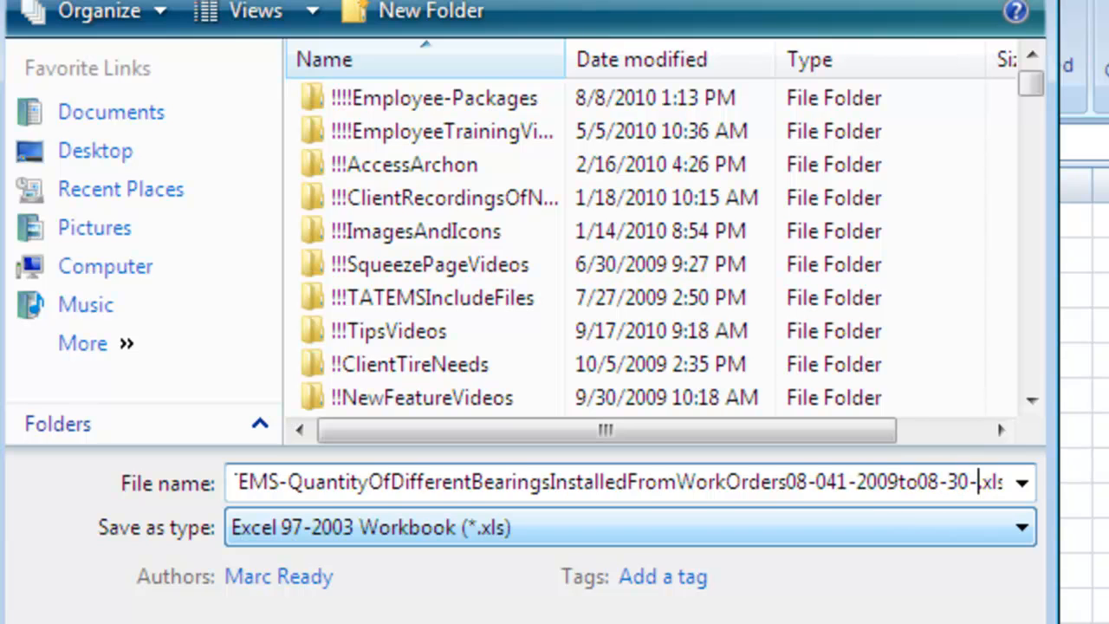
pyautogui.write('2009')
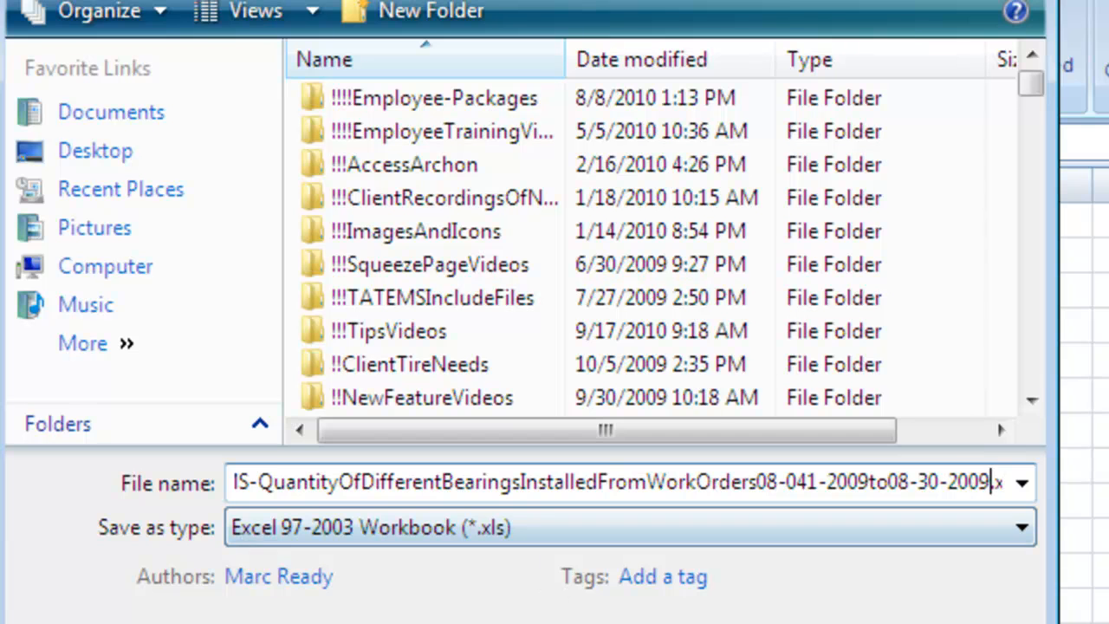
pyautogui.press('Return')
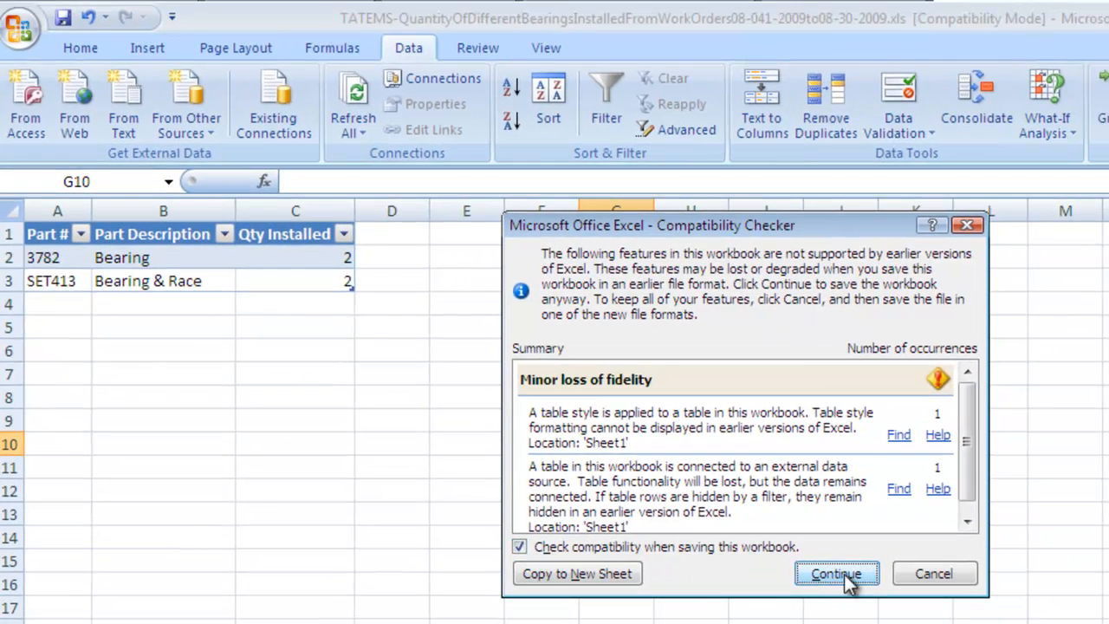
pyautogui.click(838, 574)
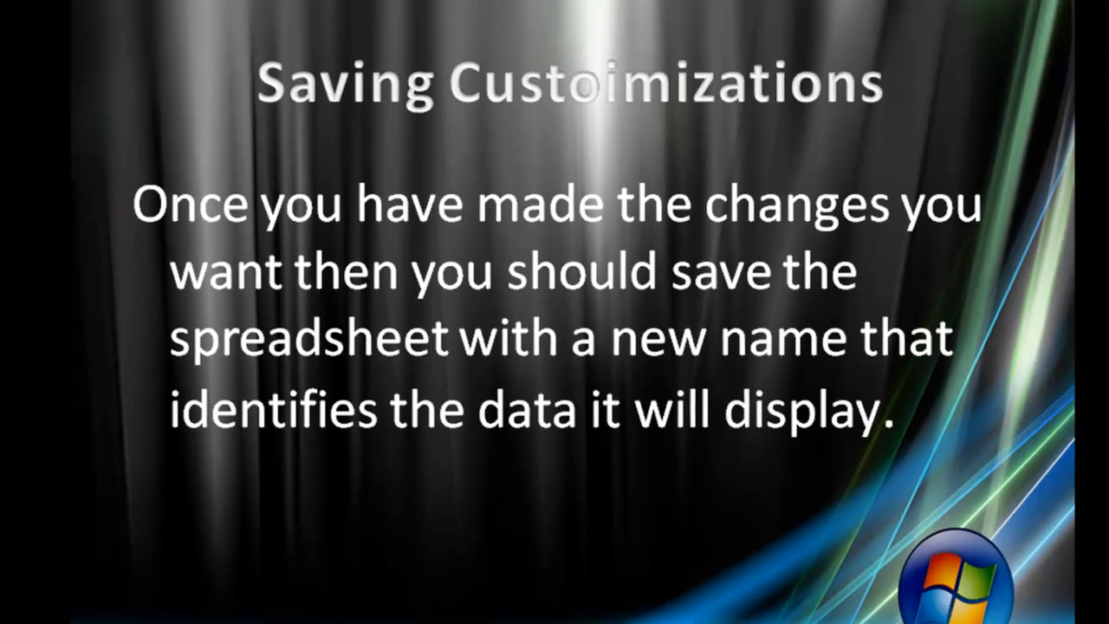
# Start Excel and reopen the recent TATEMS-QuantityOfDifferentBearingsInstalledFromWorkOrders08-041-2009to08-30-2009.xls workbook
pyautogui.press('super')
pyautogui.click(35, 285)
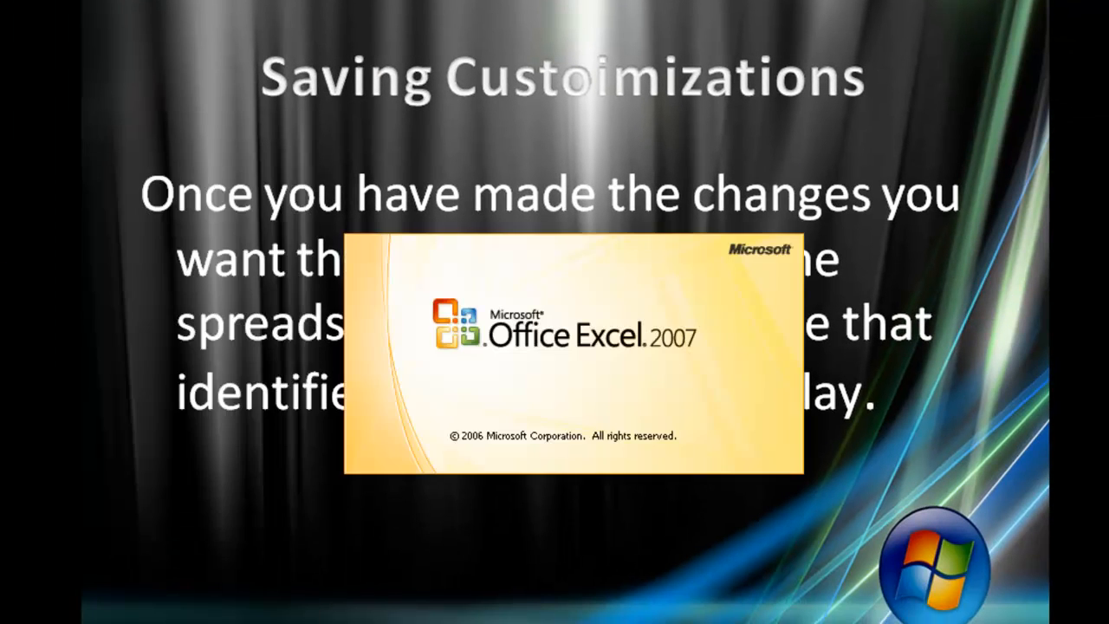
pyautogui.click(0, 2)
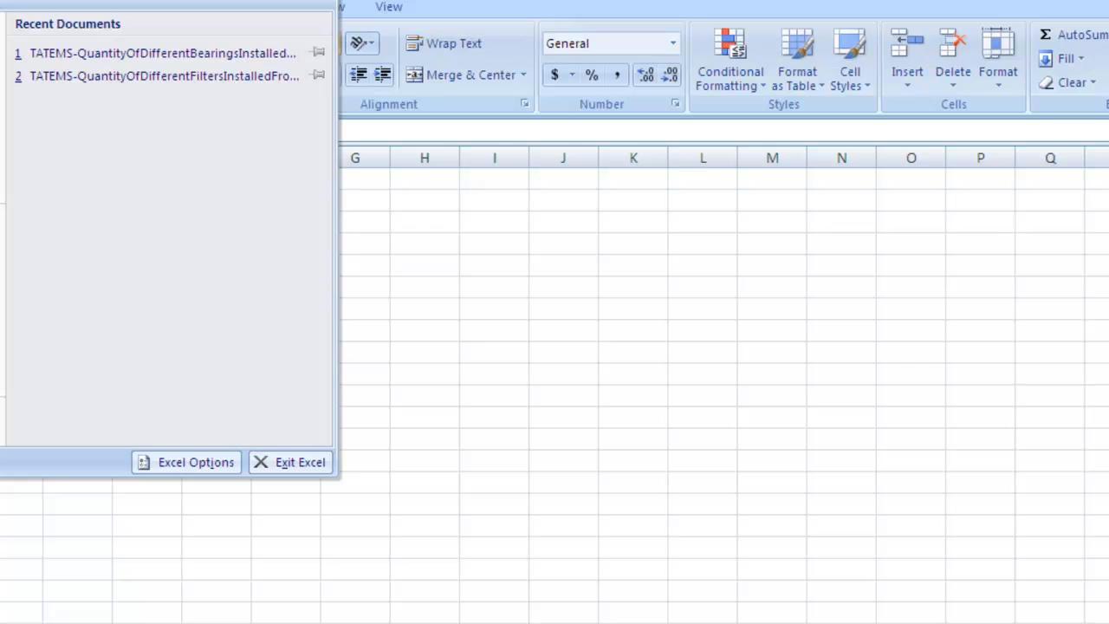
pyautogui.click(141, 55)
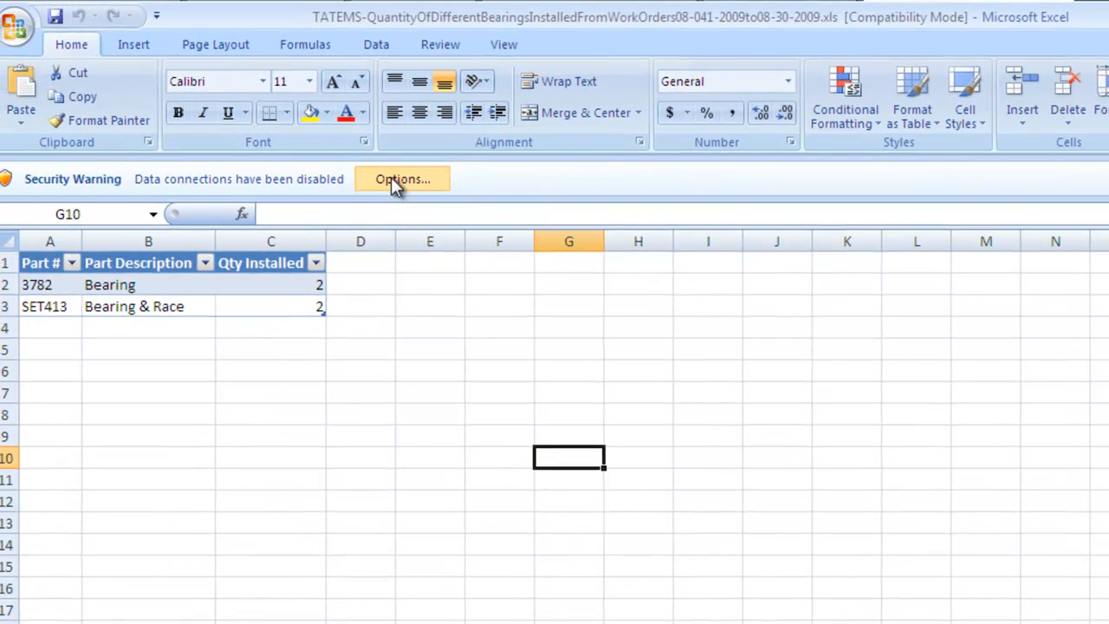
# Enable the disabled data connections in the bearings workbook and refresh all its data
pyautogui.click(376, 176)
pyautogui.click(479, 361)
pyautogui.press('Return')
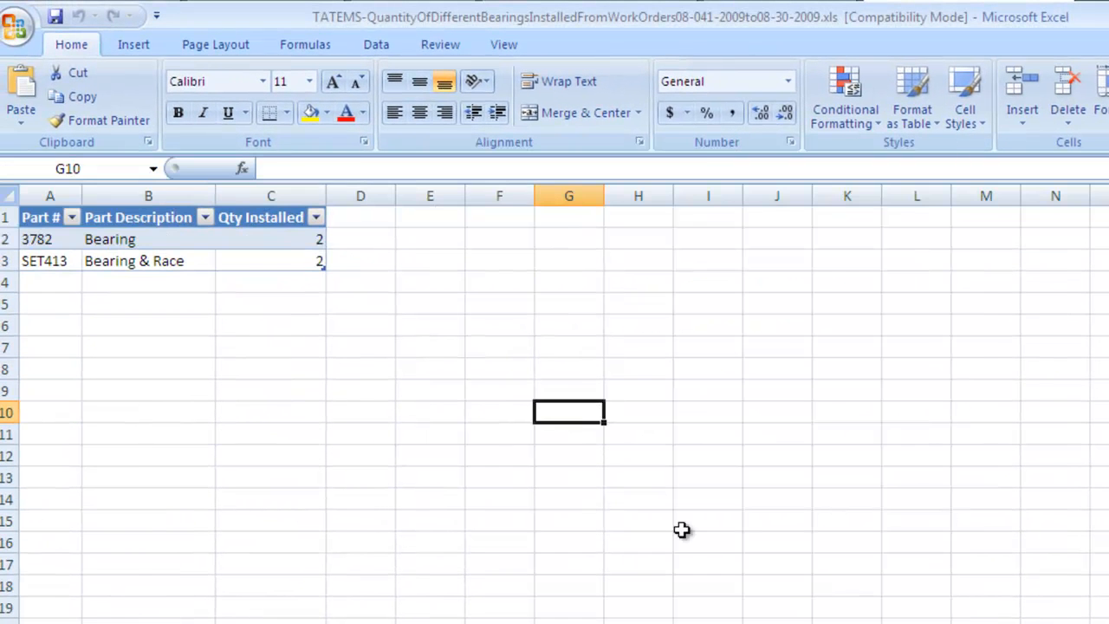
pyautogui.click(381, 48)
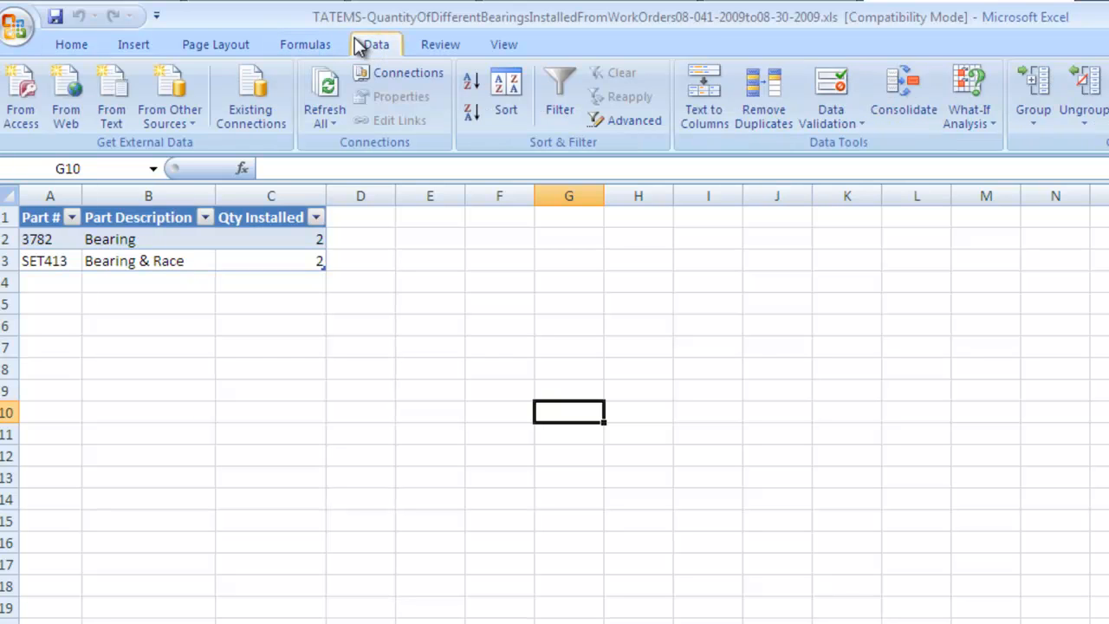
pyautogui.click(329, 93)
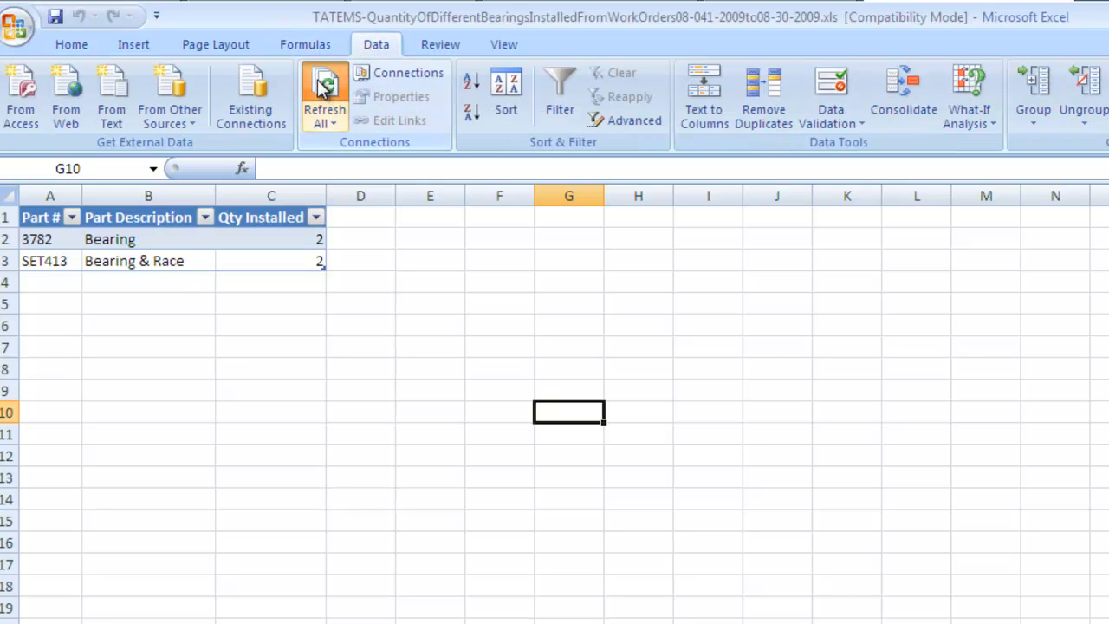